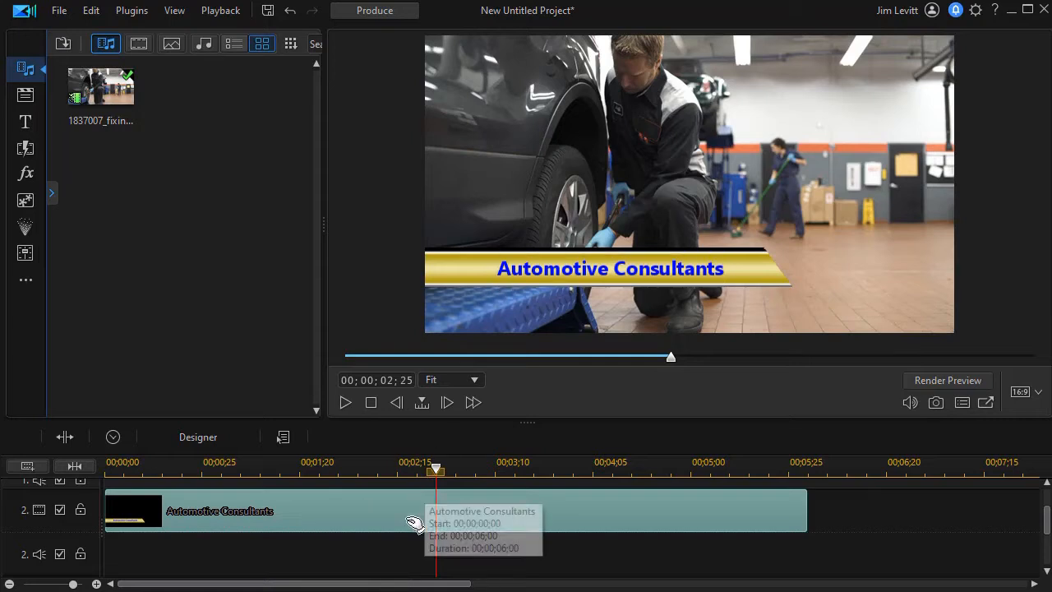
Step: Open the Automotive Consultants title for editing and add position keyframes for its text at 00;00;02;25 and 00;00;03;18
double_click(389, 508)
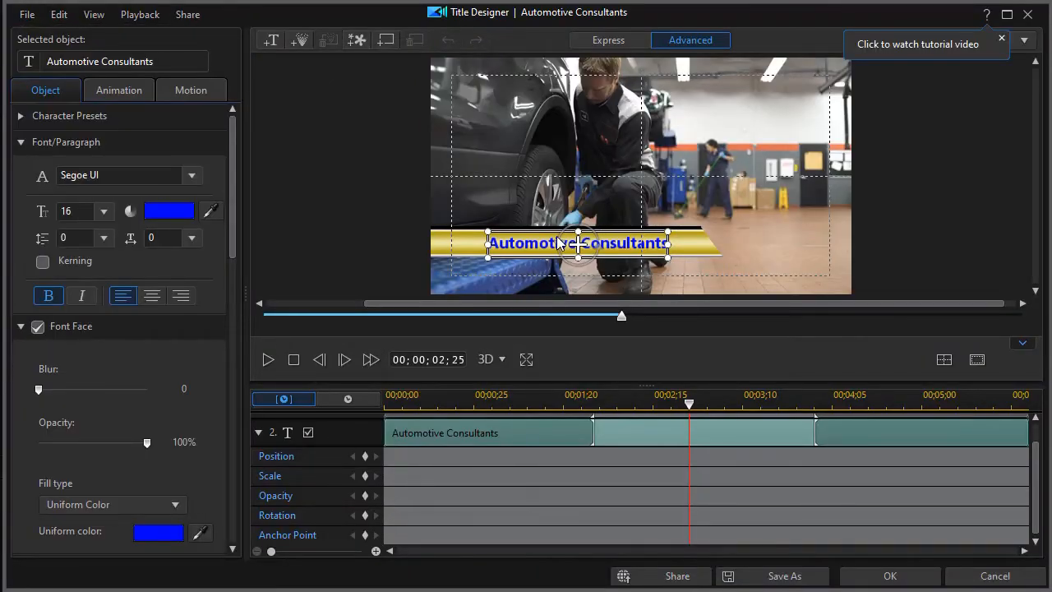
click(366, 456)
drag(688, 404, 770, 406)
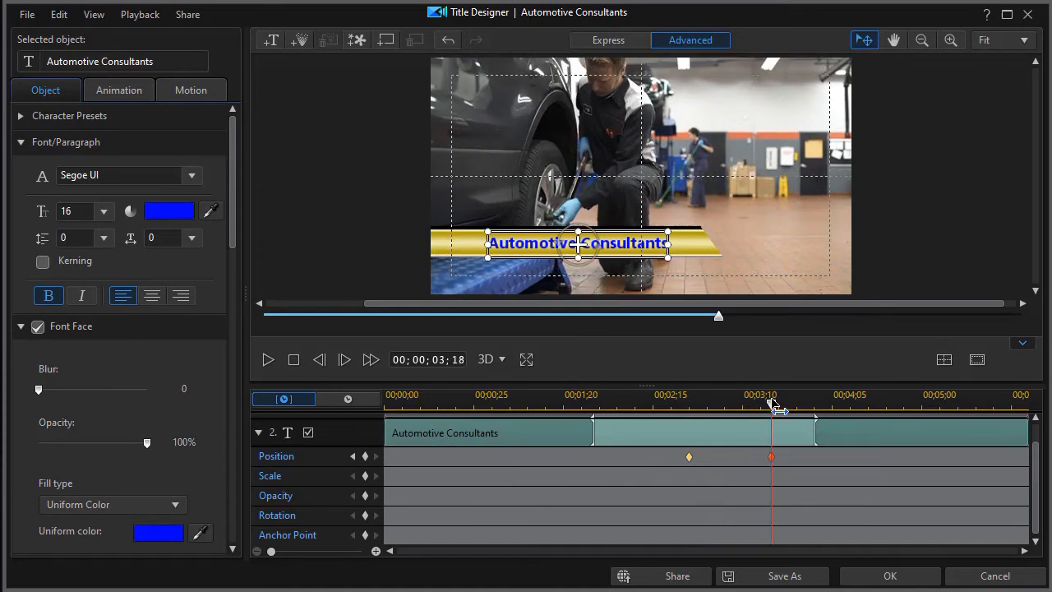
Step: Keyframe the title text off the left edge of the frame at 00;00;00;00 and again at 00;00;06;00
drag(771, 406, 383, 406)
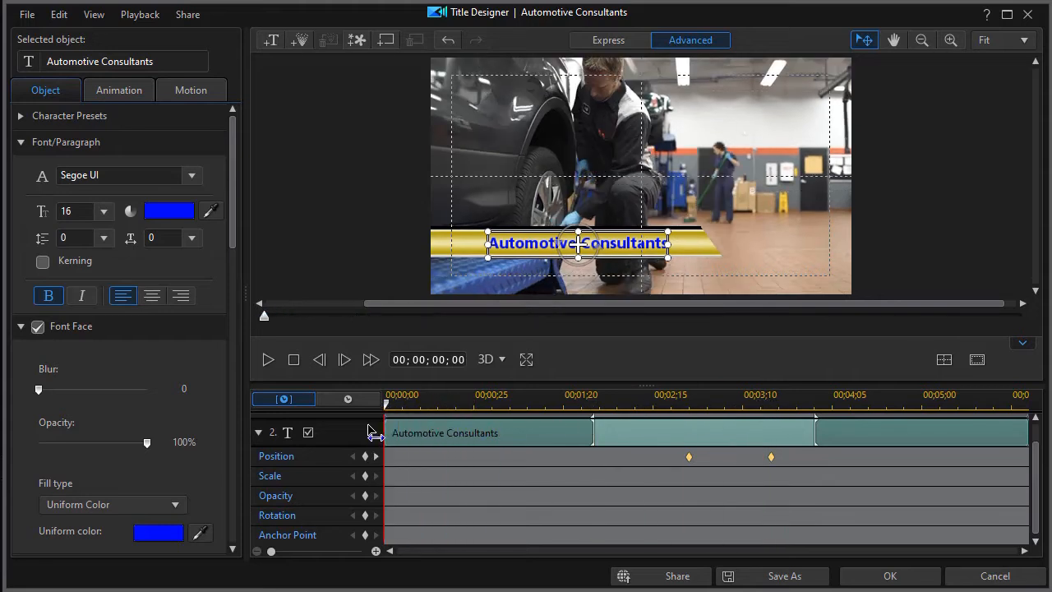
click(365, 455)
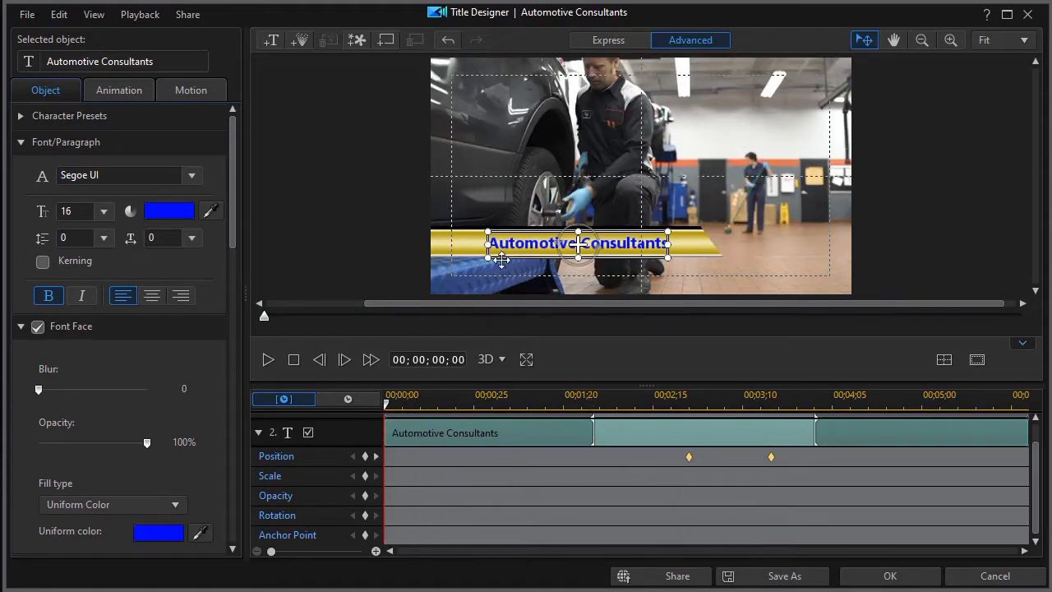
drag(521, 234, 279, 229)
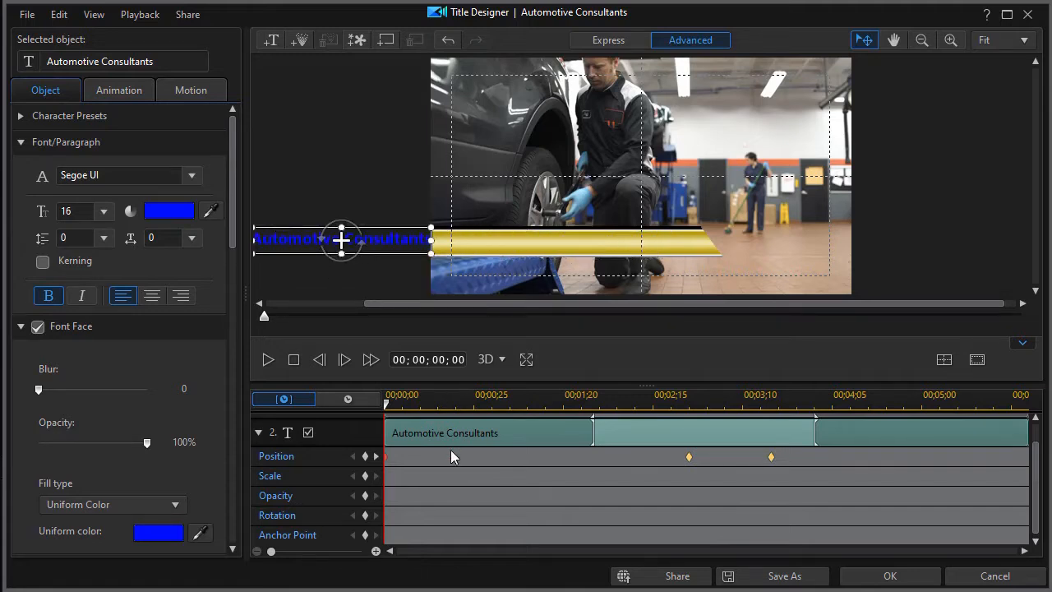
drag(387, 406, 1027, 405)
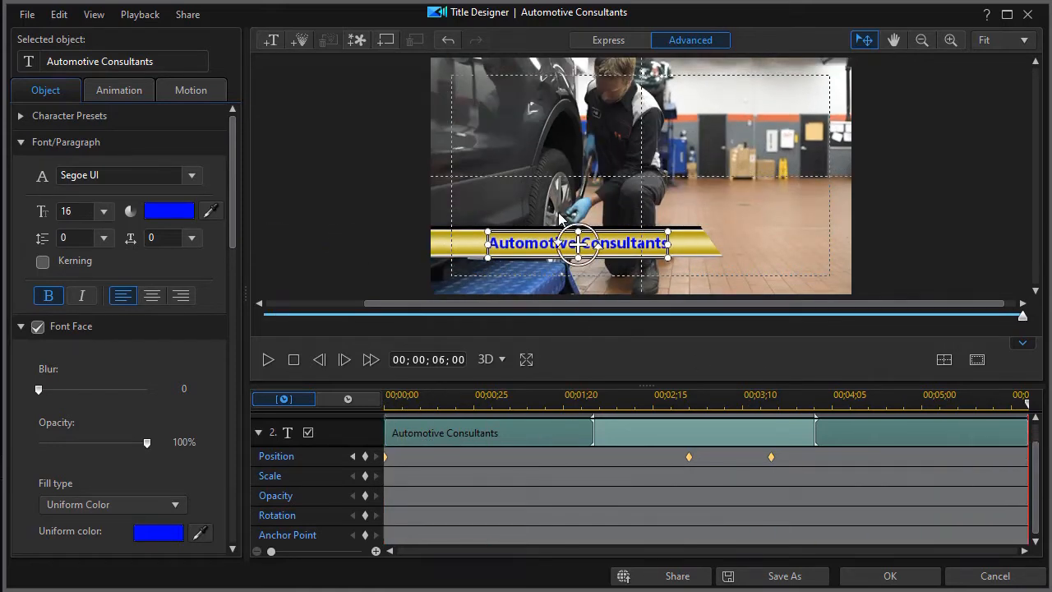
drag(534, 231, 297, 231)
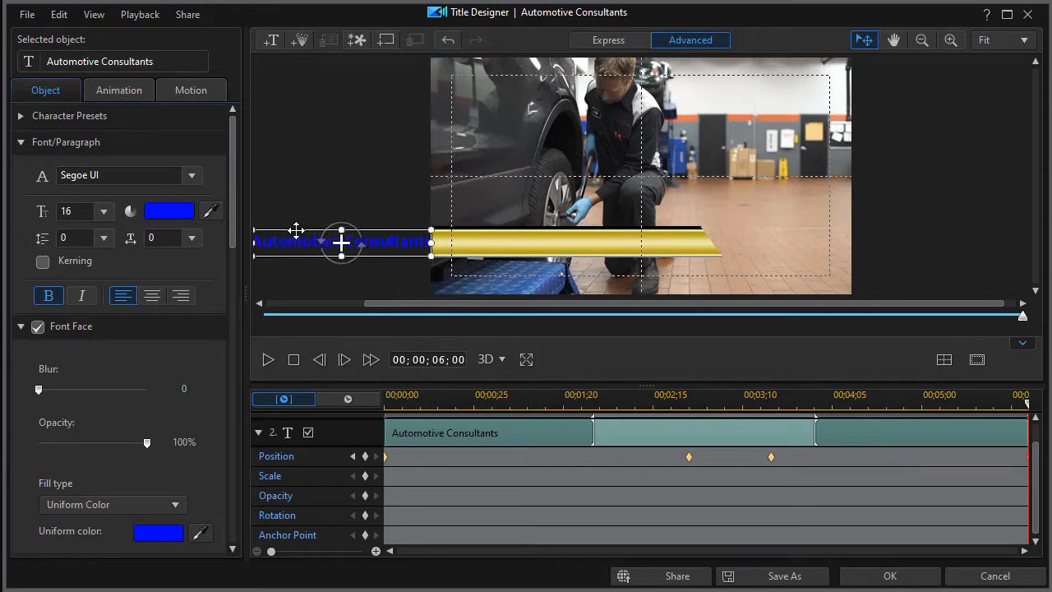
Step: Play the title from the start to preview the text sliding in and out over the bar
click(294, 360)
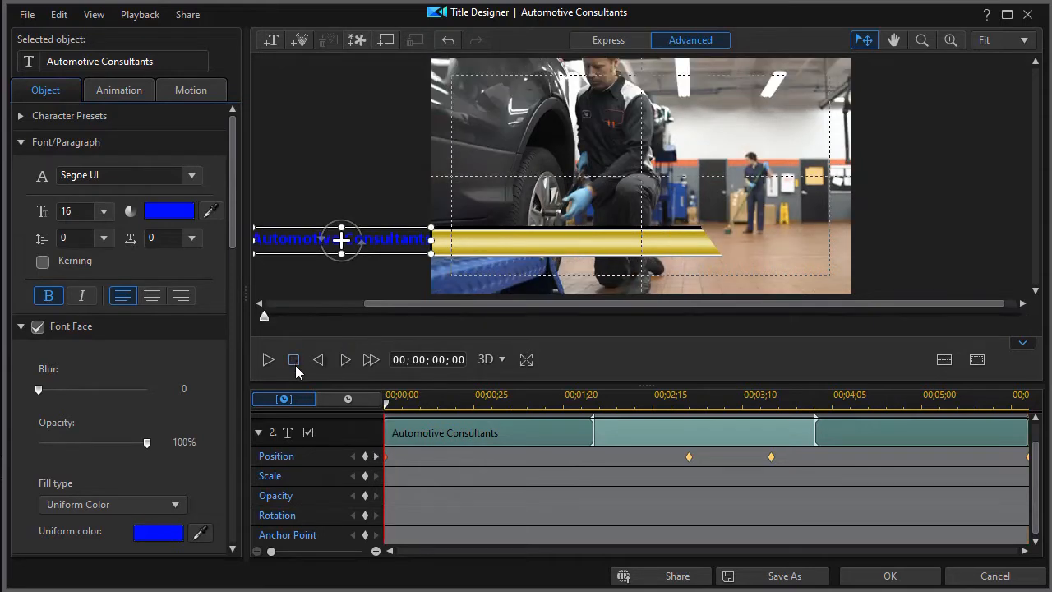
click(271, 361)
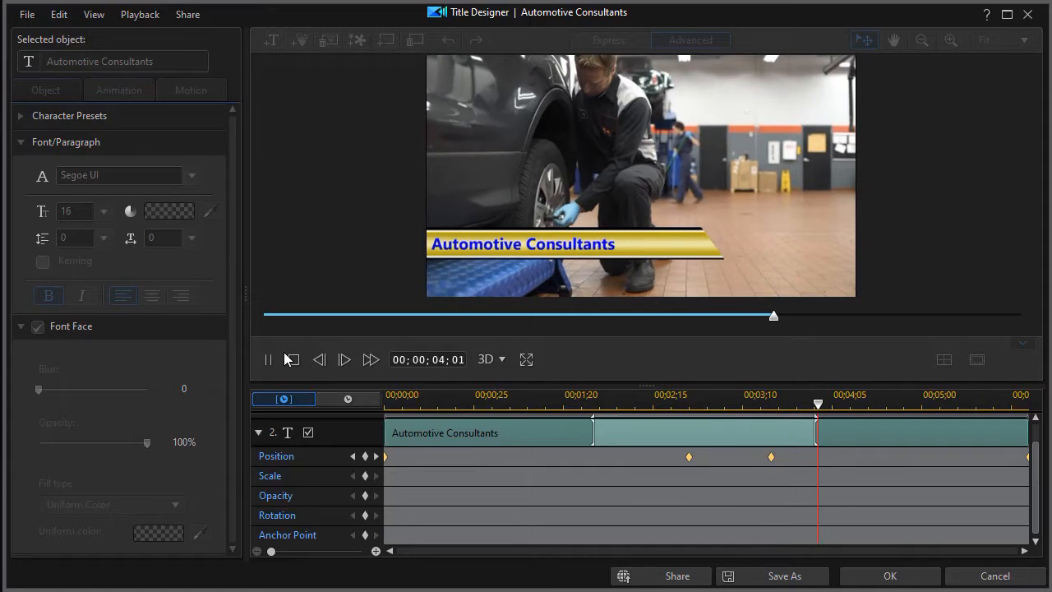
click(292, 361)
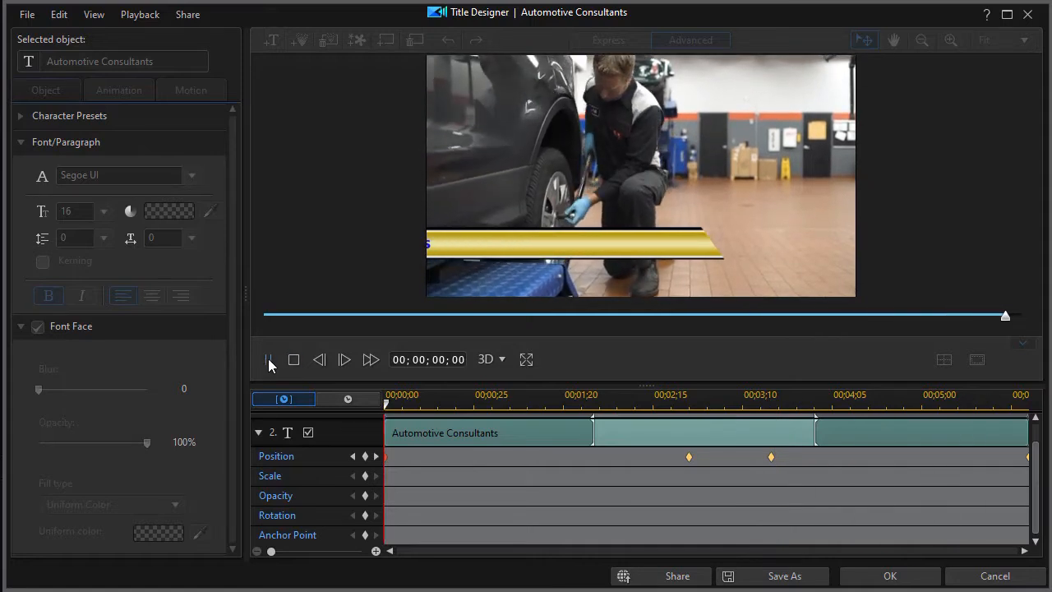
key(space)
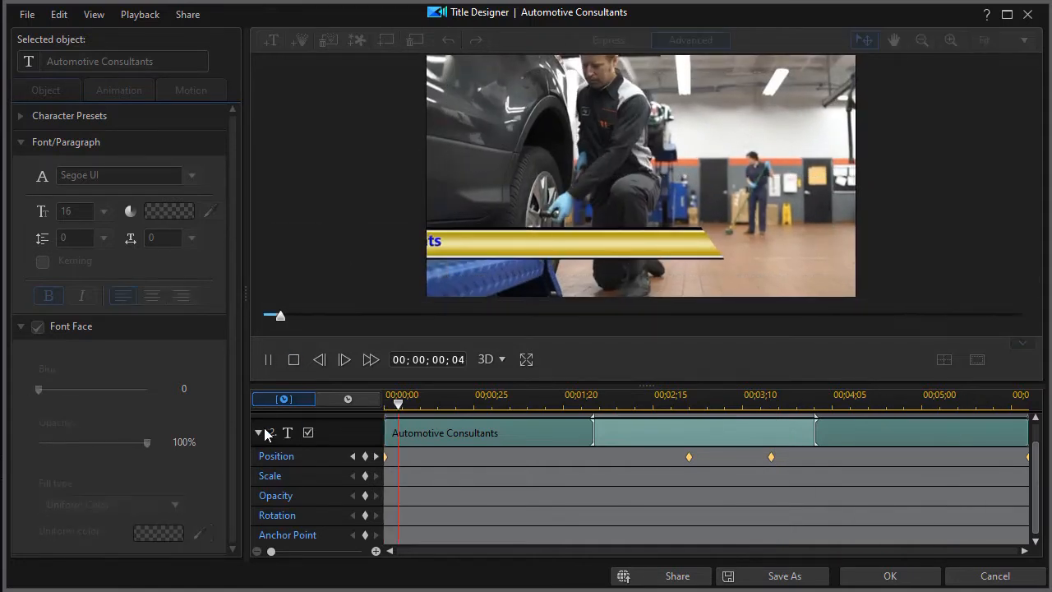
click(293, 359)
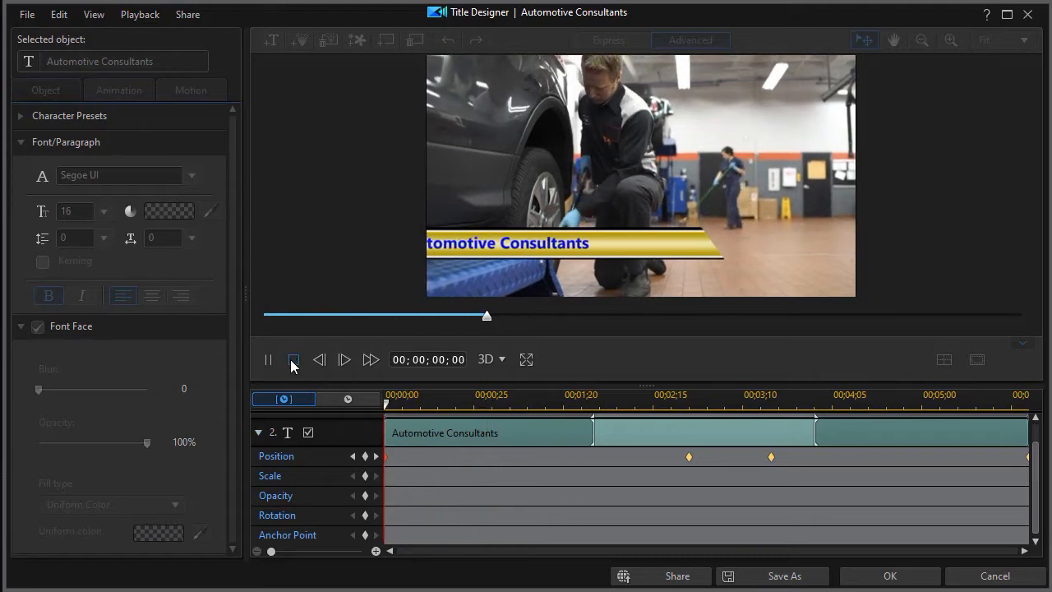
Step: Collapse the text's keyframe tracks and check the motion options for the PElements Bar.png object
click(258, 432)
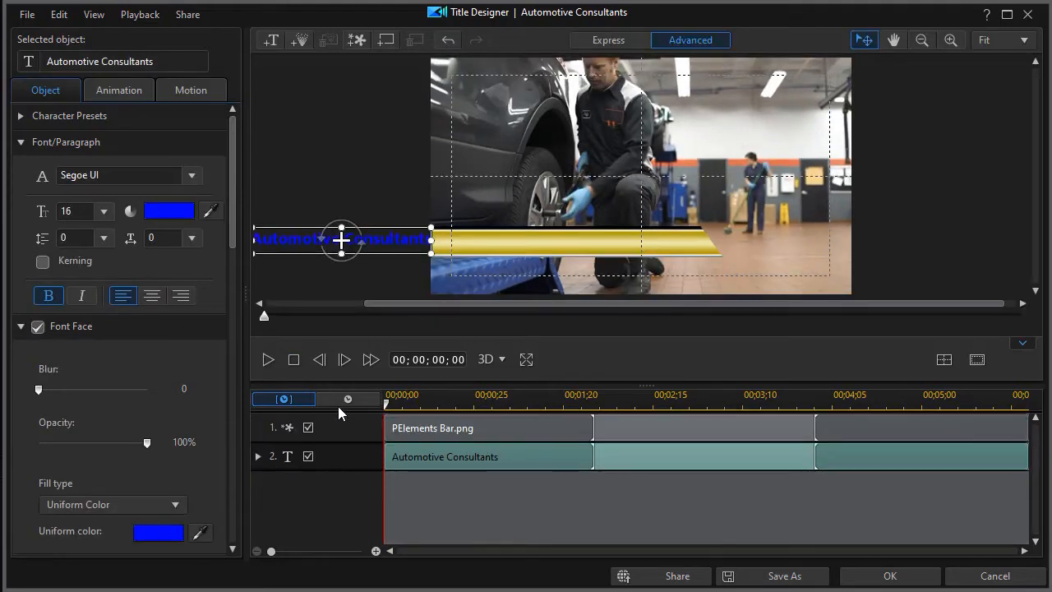
click(503, 423)
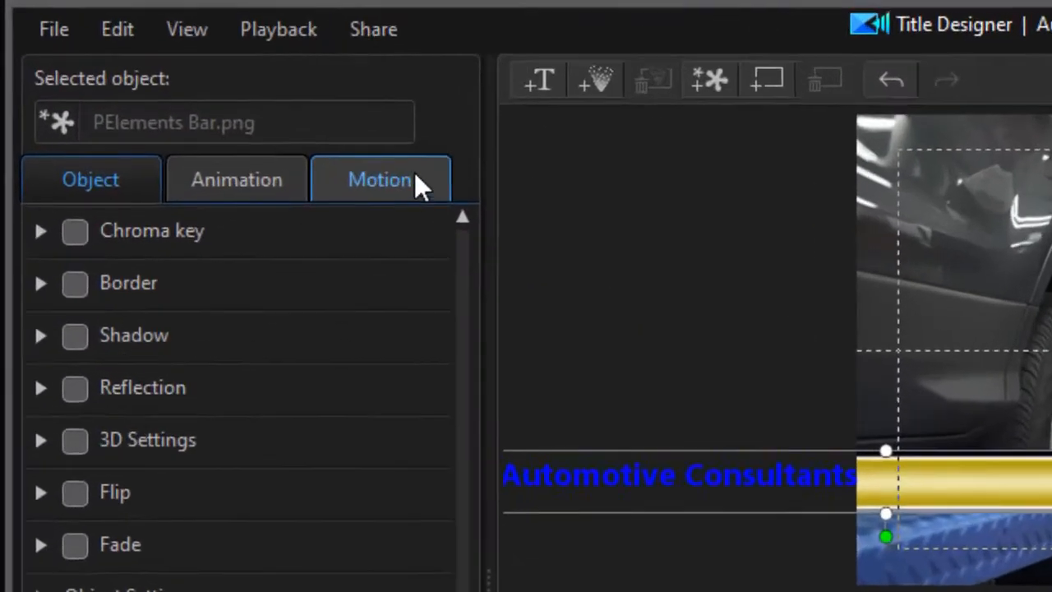
click(200, 92)
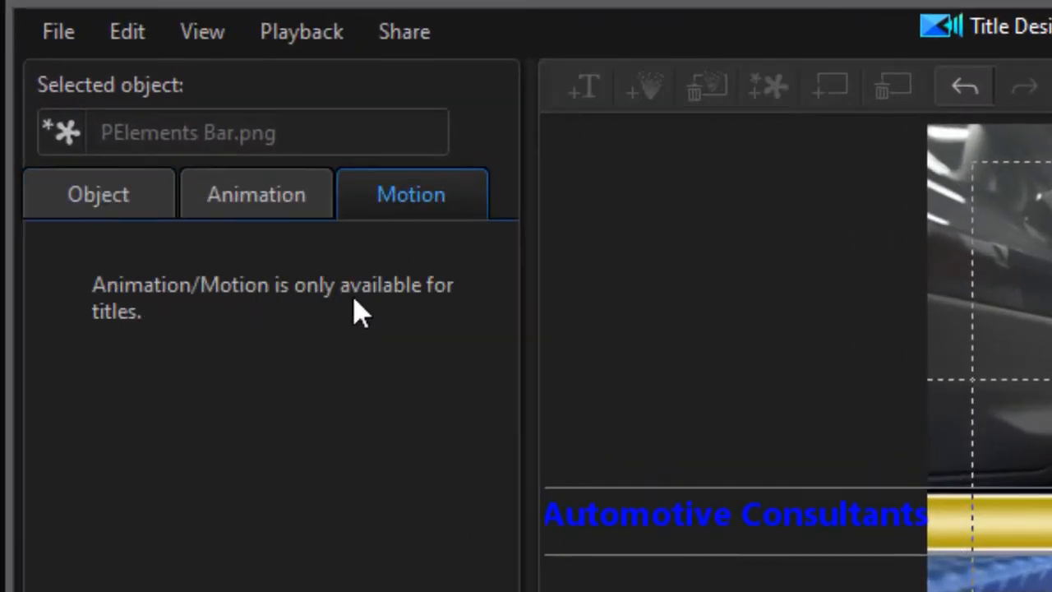
click(128, 201)
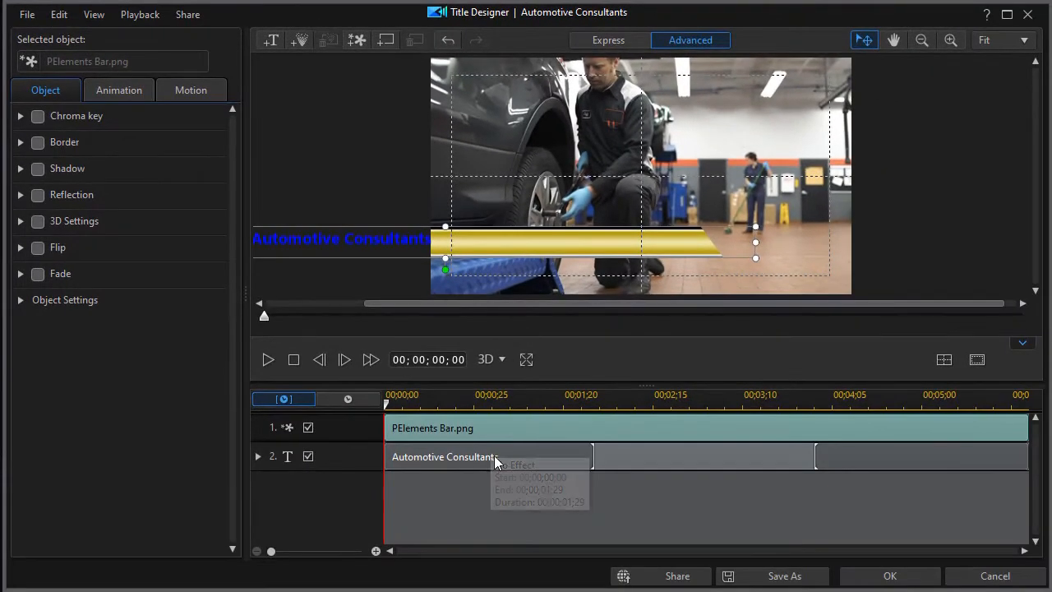
Step: Leave the title designer and discard the changes made to the title
click(622, 573)
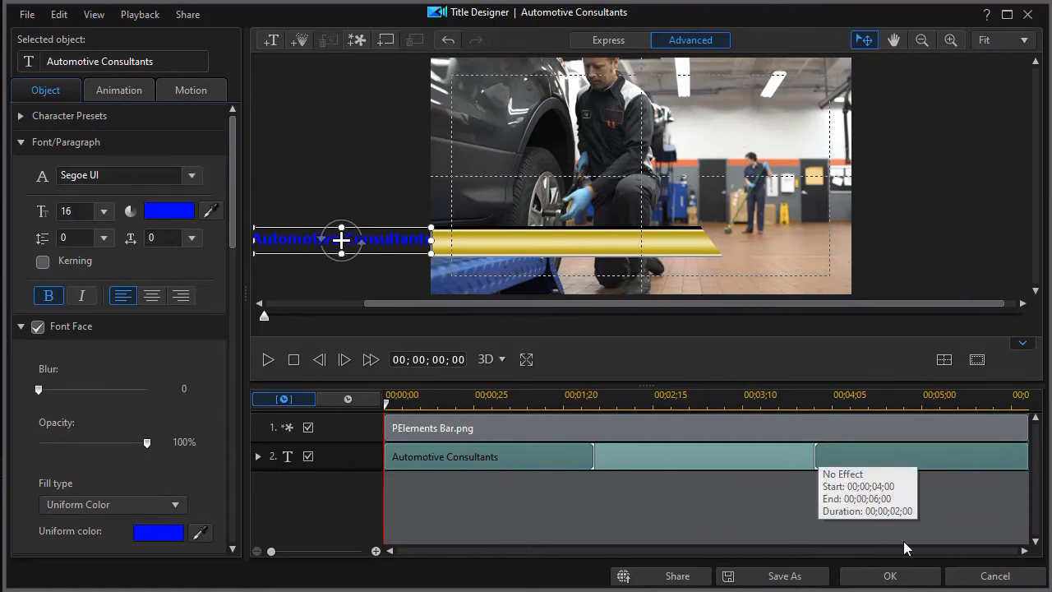
click(997, 577)
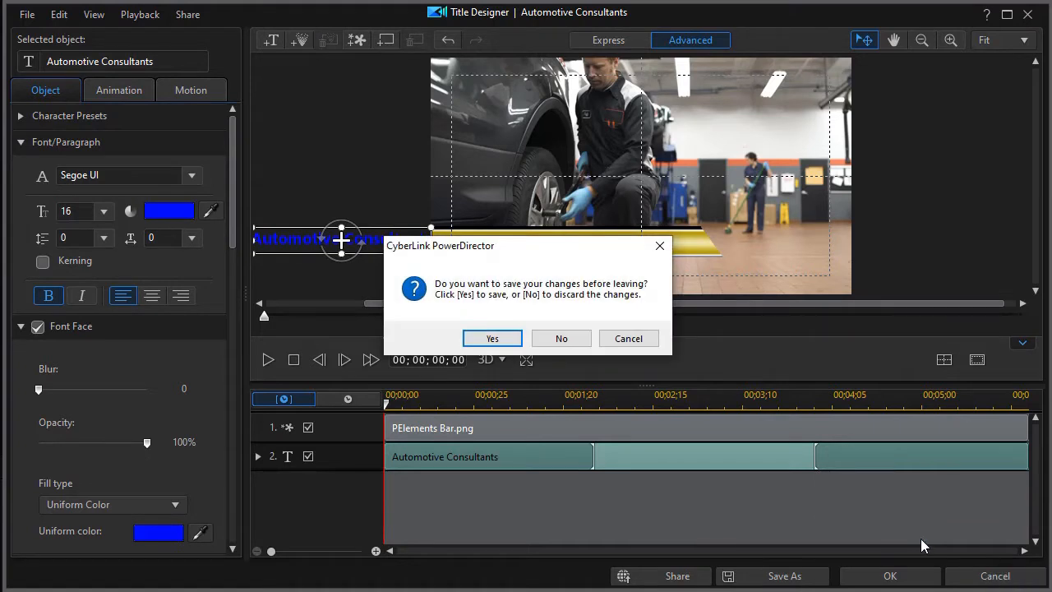
click(562, 338)
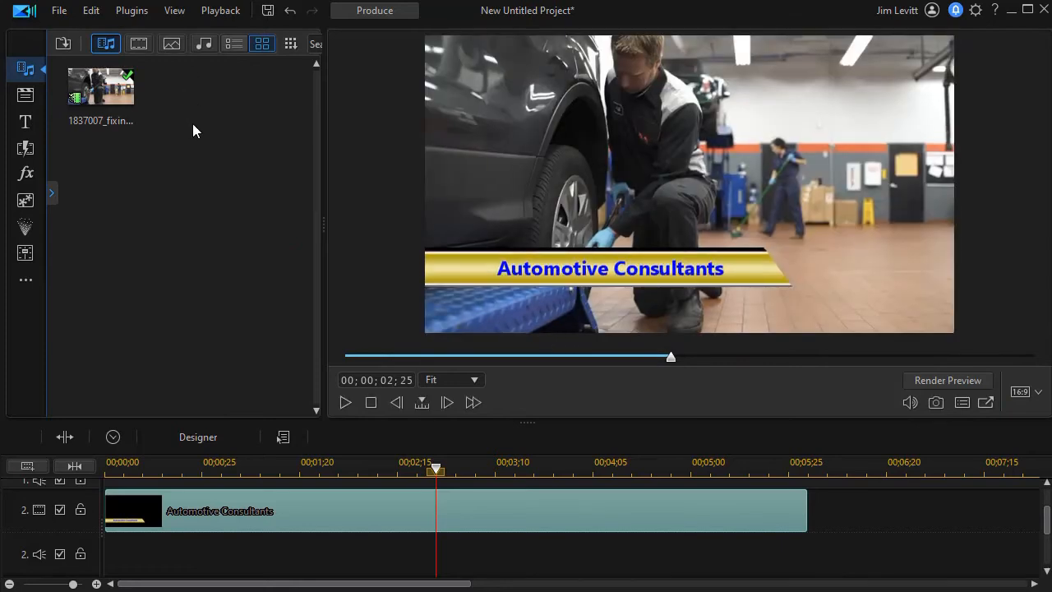
Step: Create a new particle object from the image For title.png
click(25, 231)
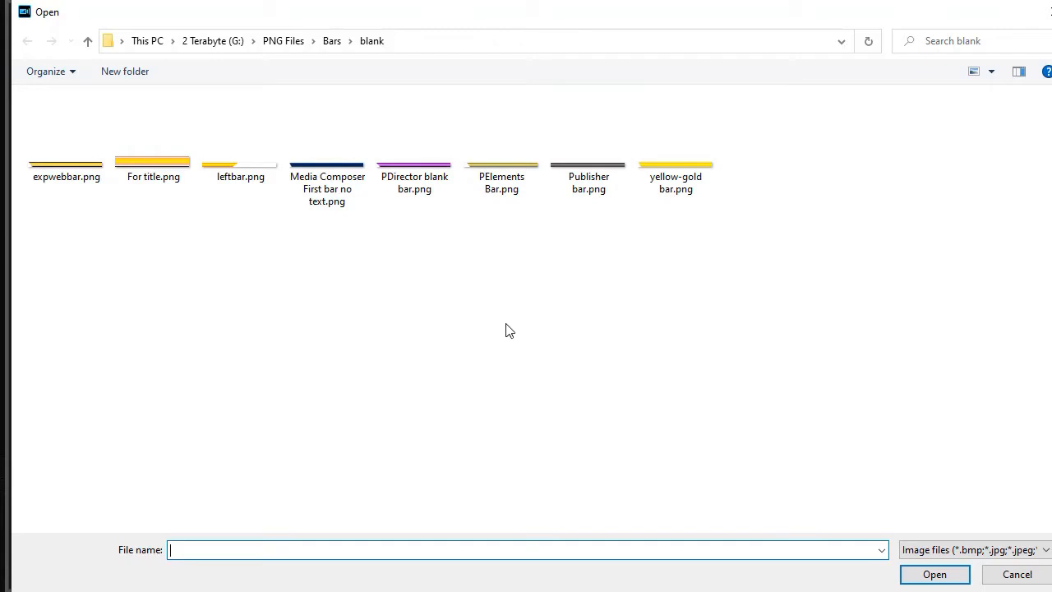
double_click(156, 168)
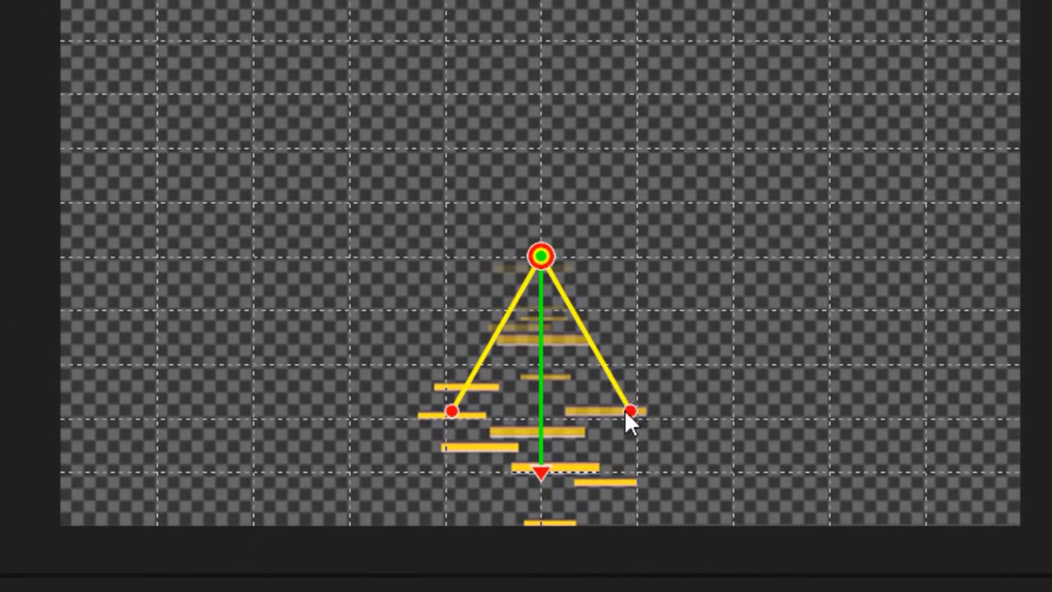
Step: Narrow the emitter's spread to a single line, aim it horizontally to the right, and place it near the frame's lower-left corner
drag(629, 411, 540, 435)
drag(540, 256, 157, 195)
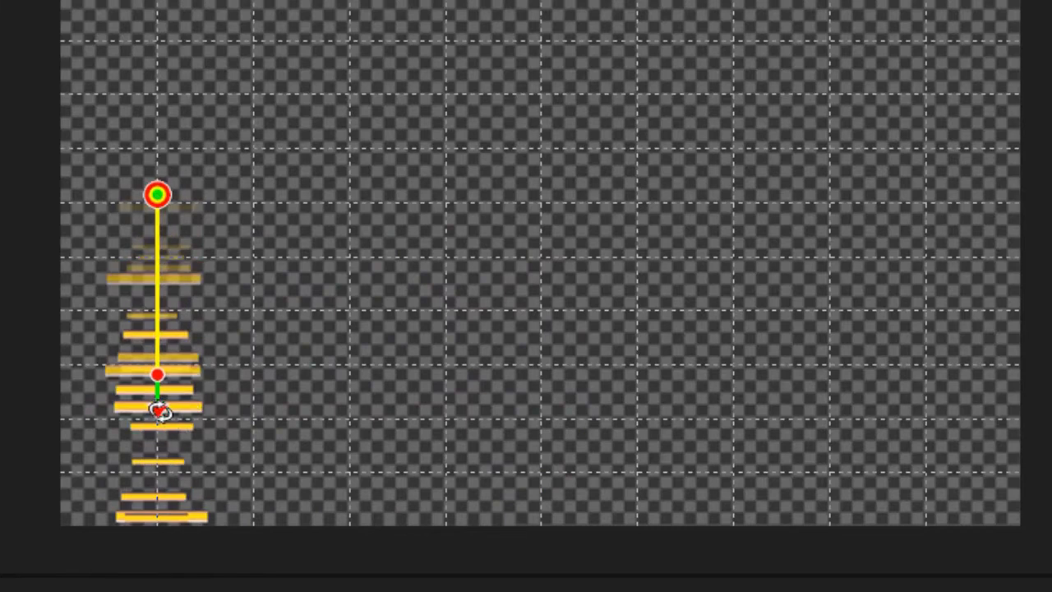
drag(160, 409, 329, 196)
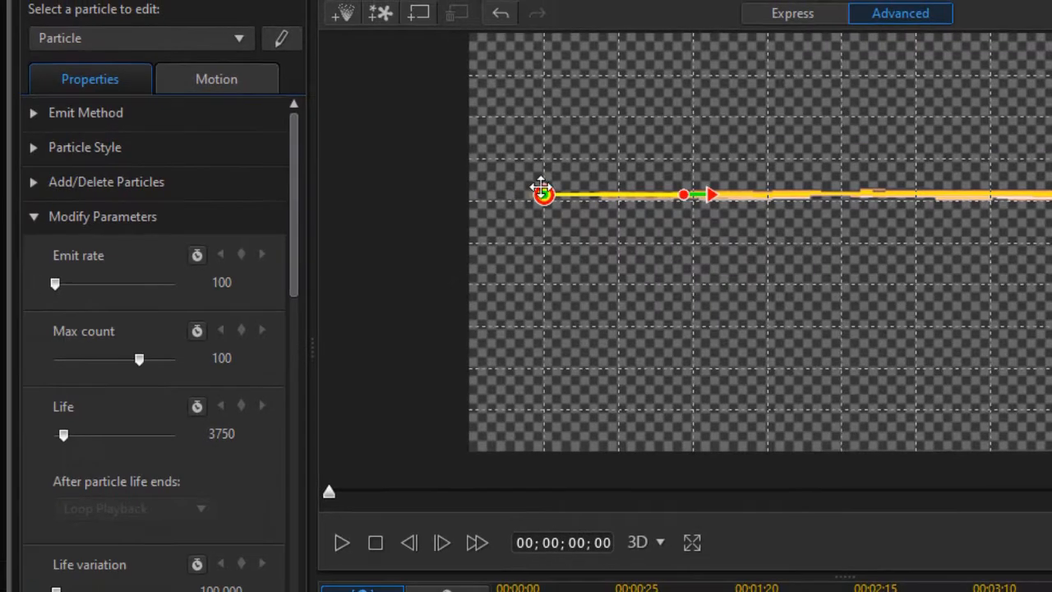
drag(543, 194, 490, 367)
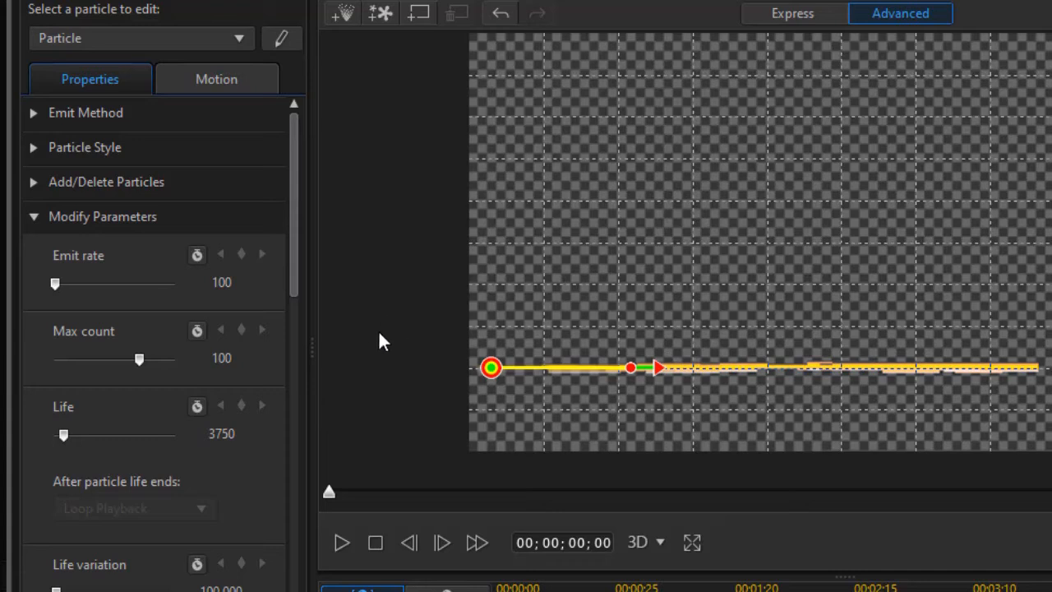
Step: Set the particle's emit rate and max count to 1 and its life variation to 0
drag(54, 282, 48, 283)
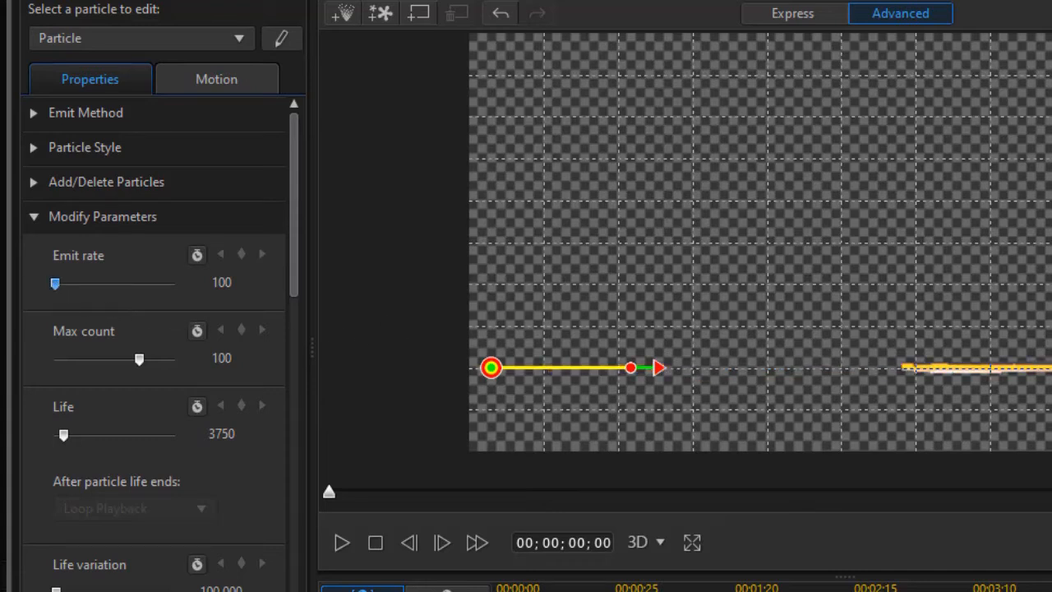
drag(107, 360, 51, 359)
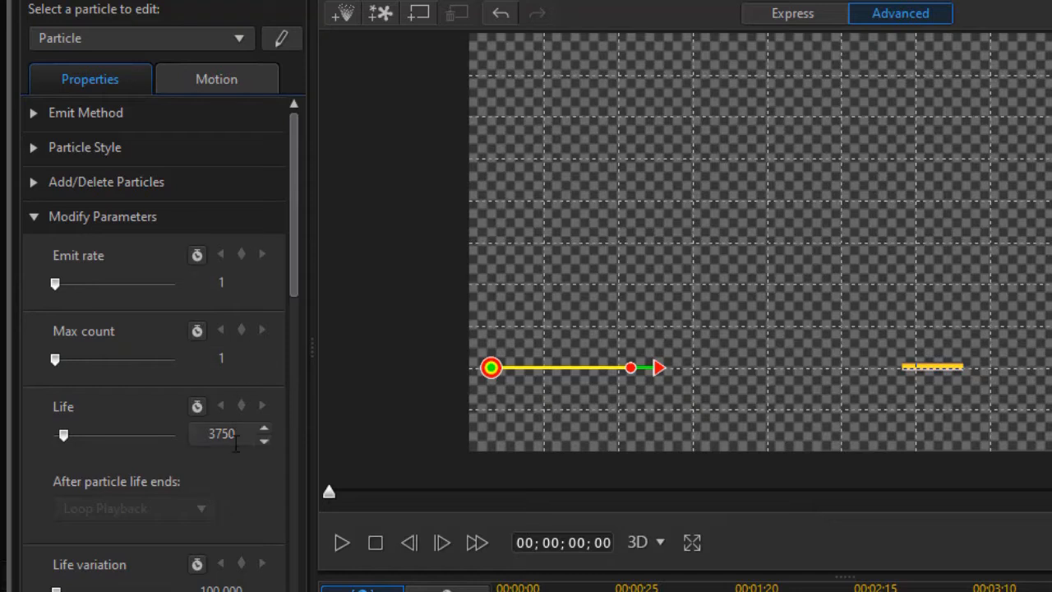
drag(298, 244, 294, 360)
drag(58, 236, 24, 232)
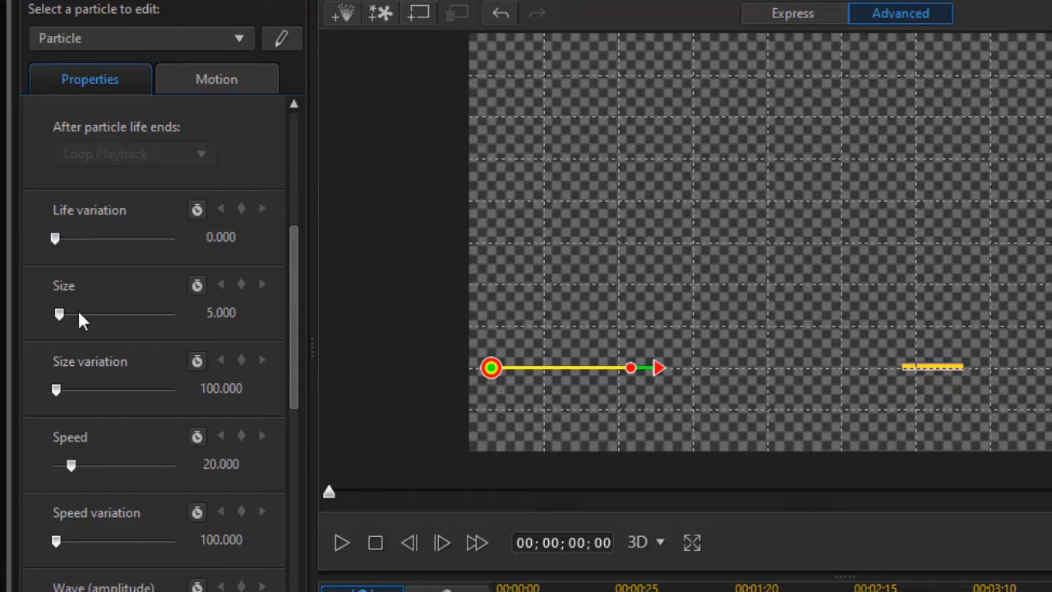
Step: Set the particle's size to 60 and its size variation to 0
drag(62, 311, 72, 312)
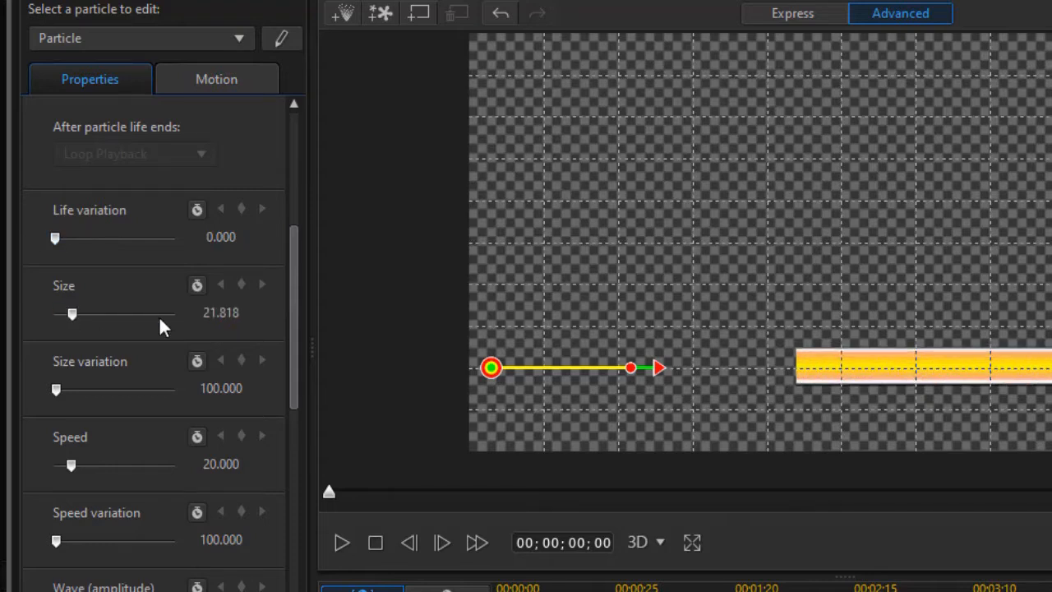
drag(245, 312, 113, 308)
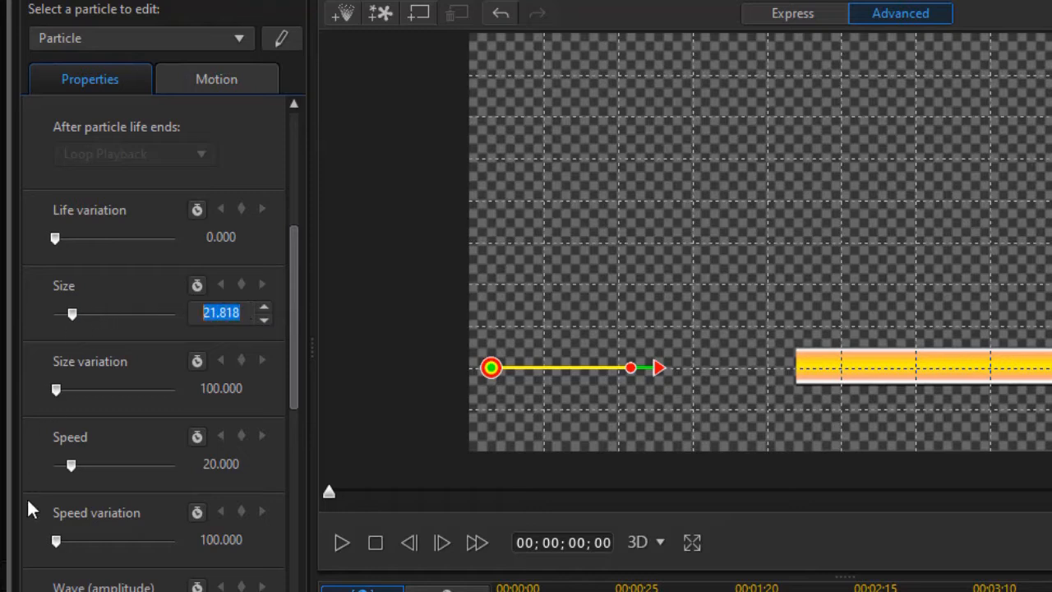
text(60)
key(Return)
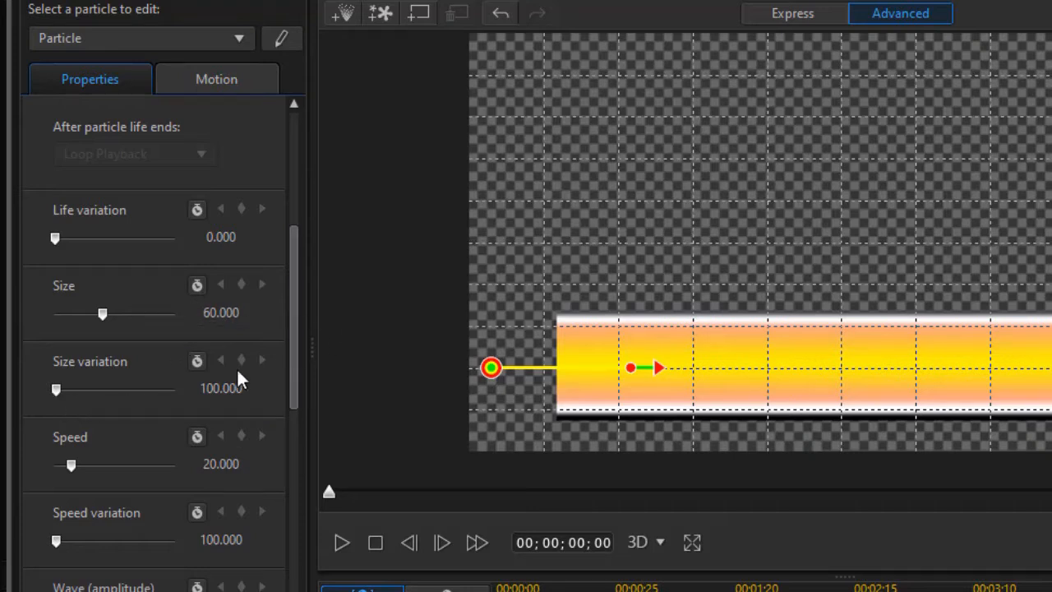
drag(48, 387, 54, 387)
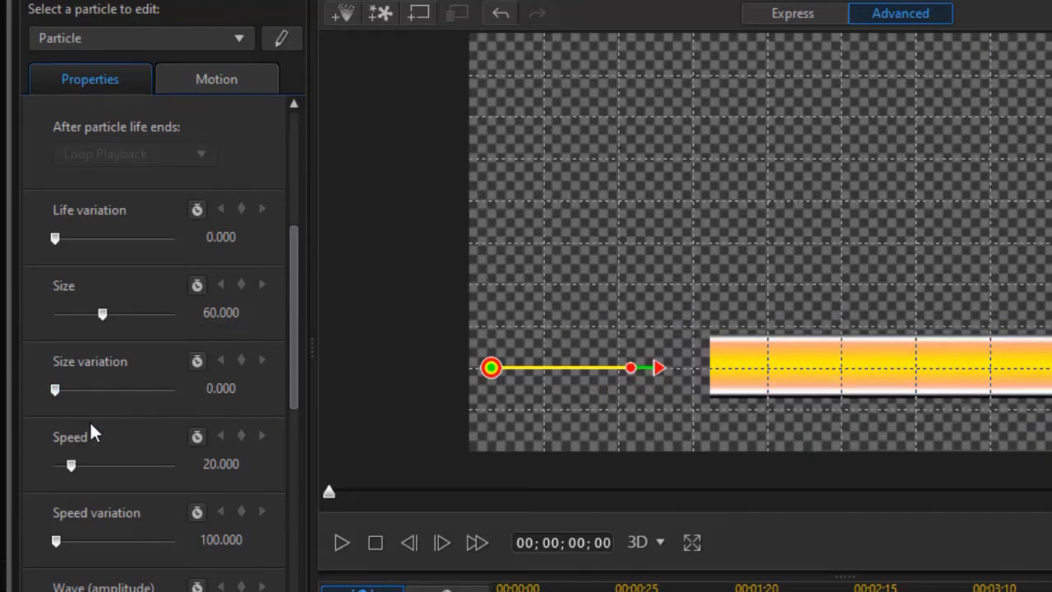
Step: Set the particle's speed variation, wave amplitude, wave frequency and both wave variations to 0
drag(61, 535, 26, 535)
drag(289, 379, 285, 440)
scroll(280, 498, up, 1)
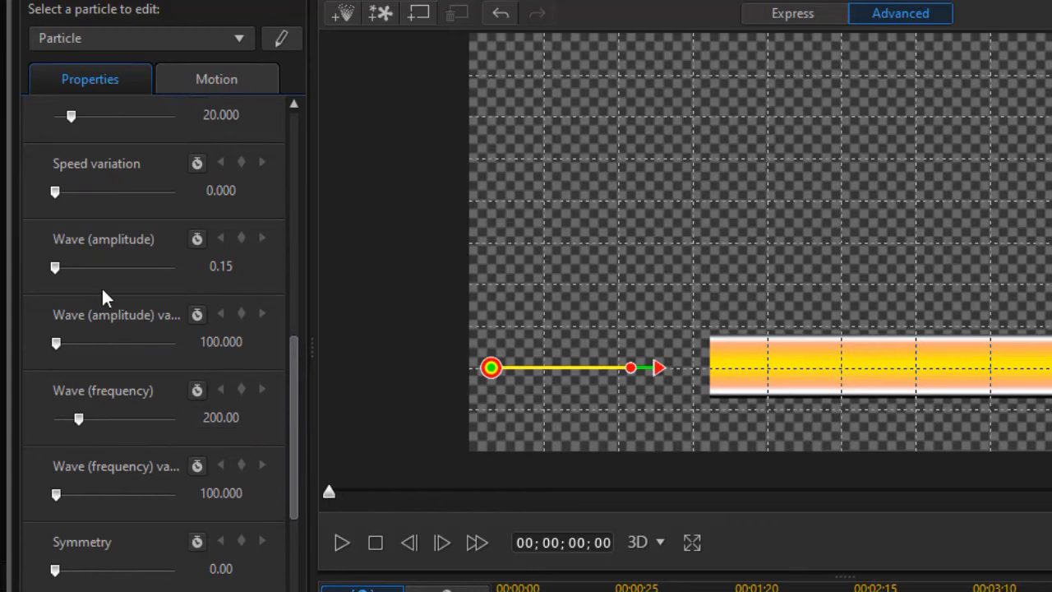
drag(54, 265, 12, 274)
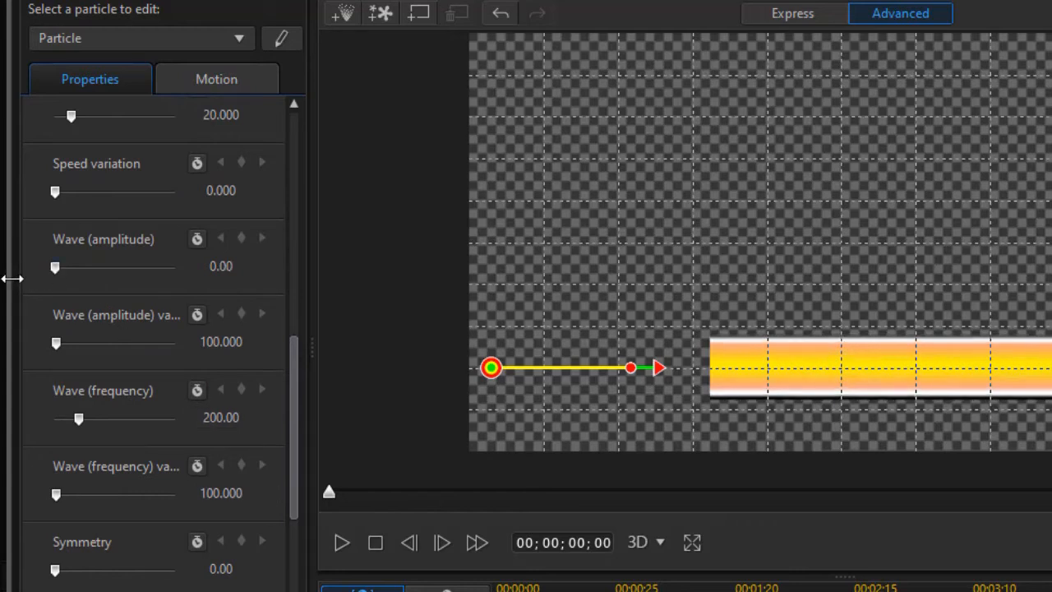
click(54, 344)
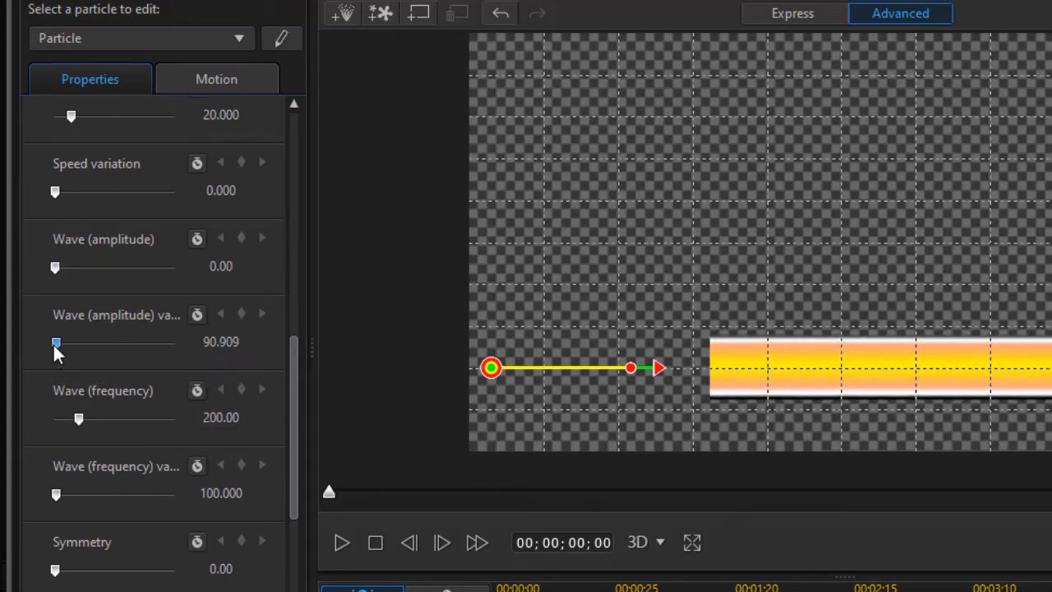
drag(81, 416, 11, 419)
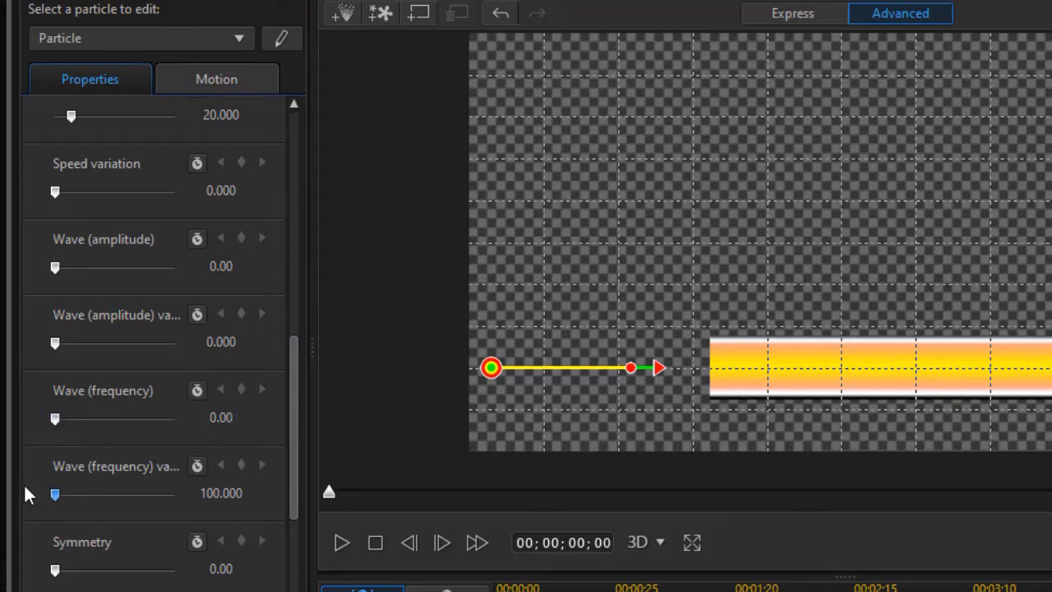
Step: Turn off the emitter's fade-in and fade-out and preview the particle's movement
drag(291, 458, 284, 591)
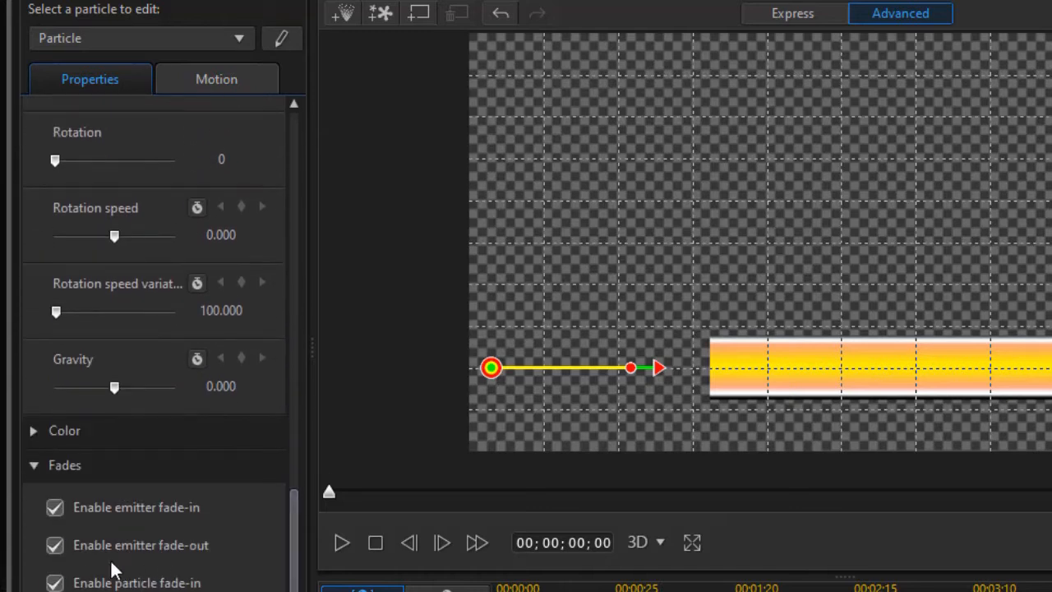
click(55, 509)
click(54, 544)
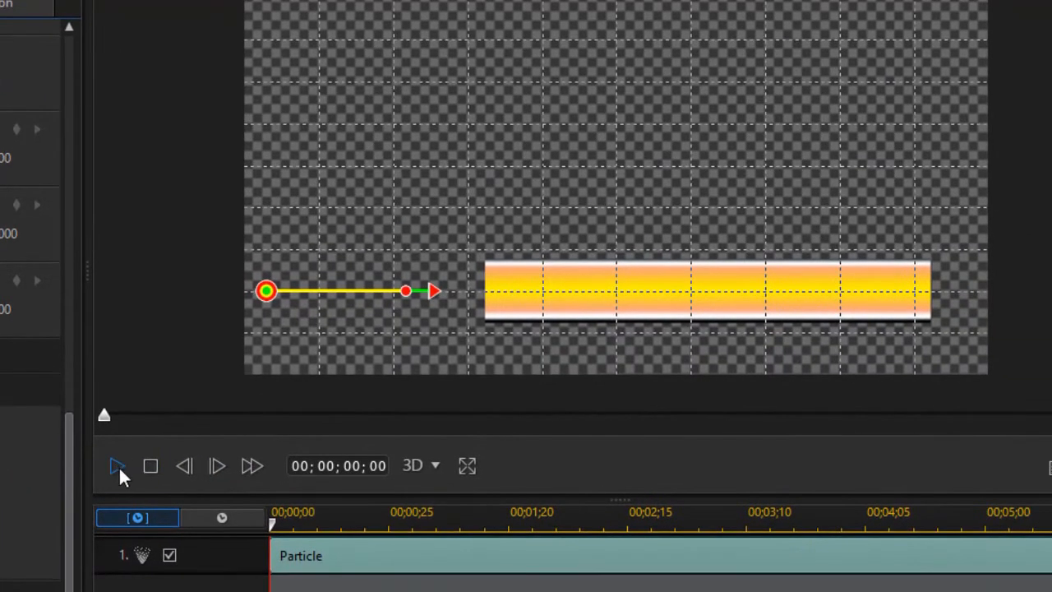
click(118, 465)
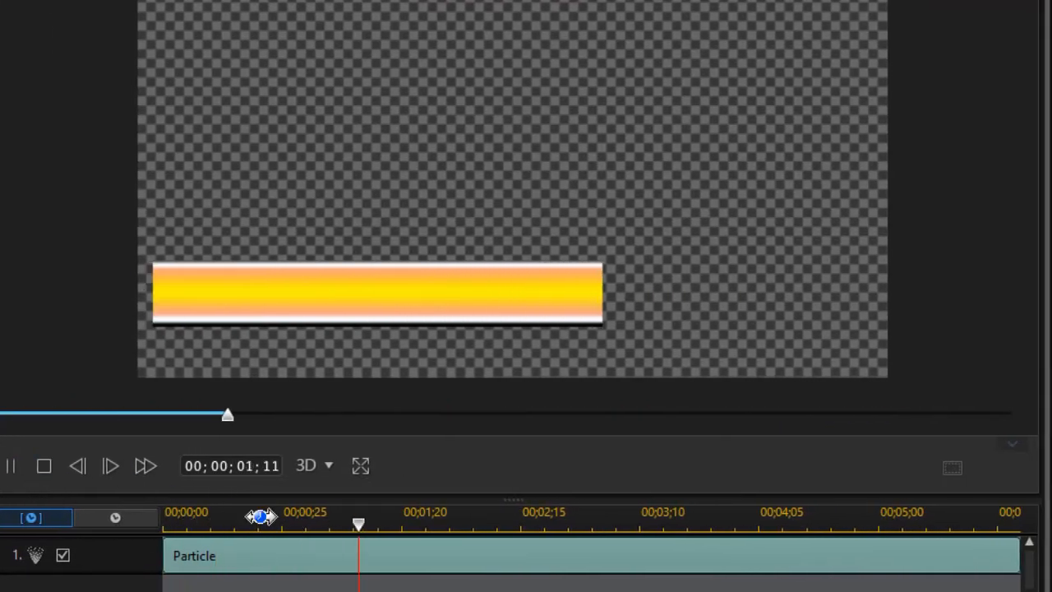
click(44, 466)
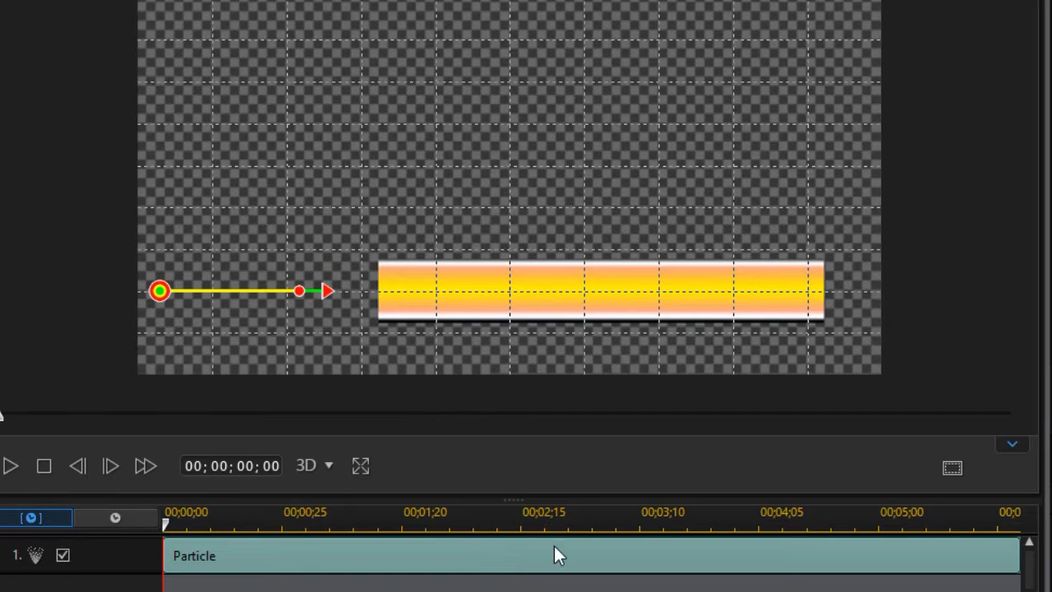
Step: Shorten the particle's clip on the timeline to end at 00;00;03;00 and preview the result
drag(1018, 555, 591, 538)
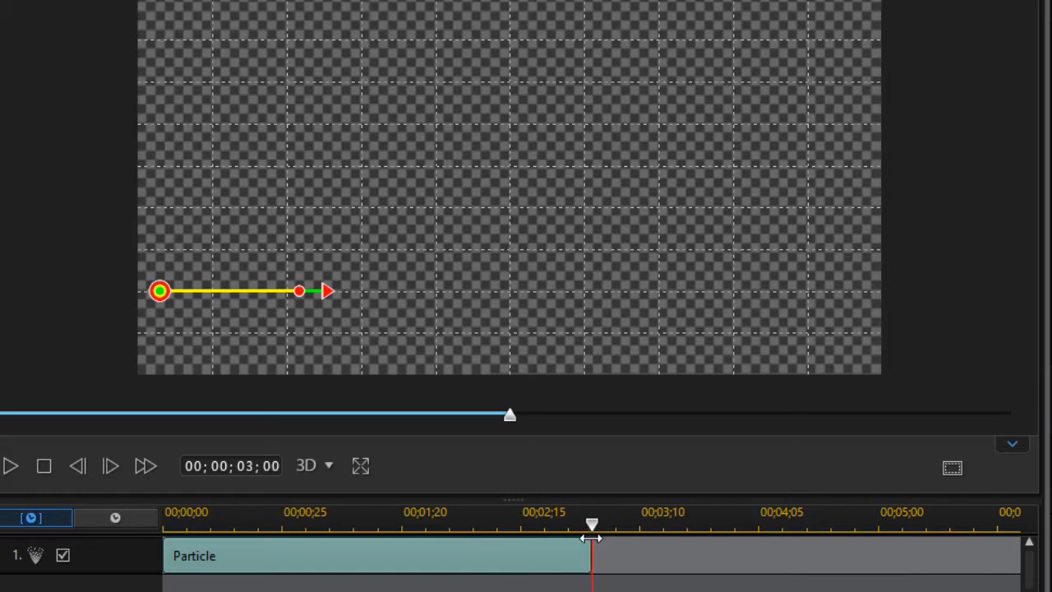
click(11, 469)
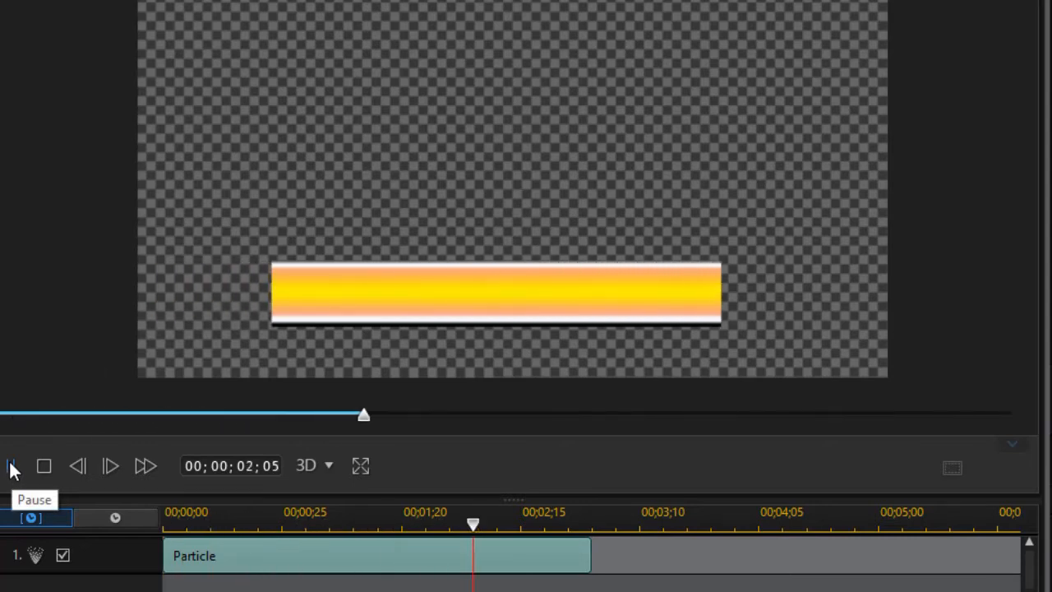
click(12, 469)
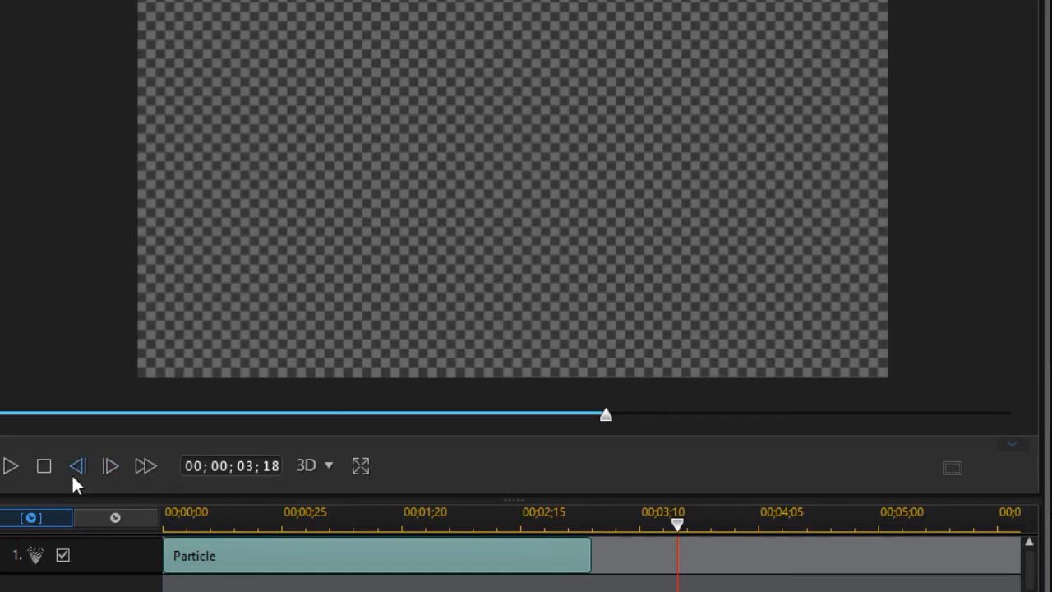
click(47, 466)
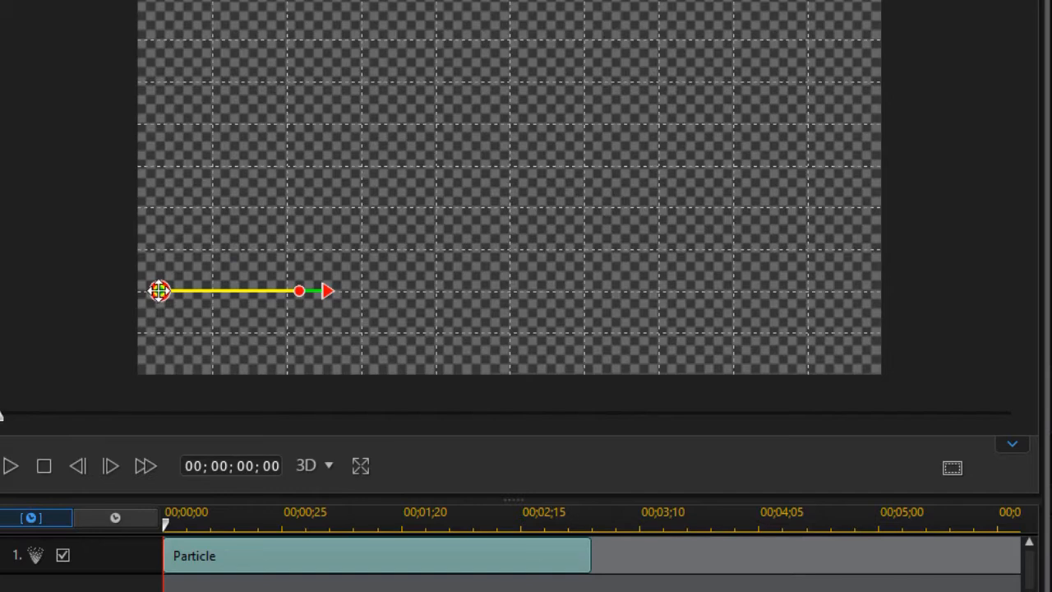
Step: Move the emitter horizontally outside the frame's left edge and preview the bar entering the frame
drag(159, 290, 0, 292)
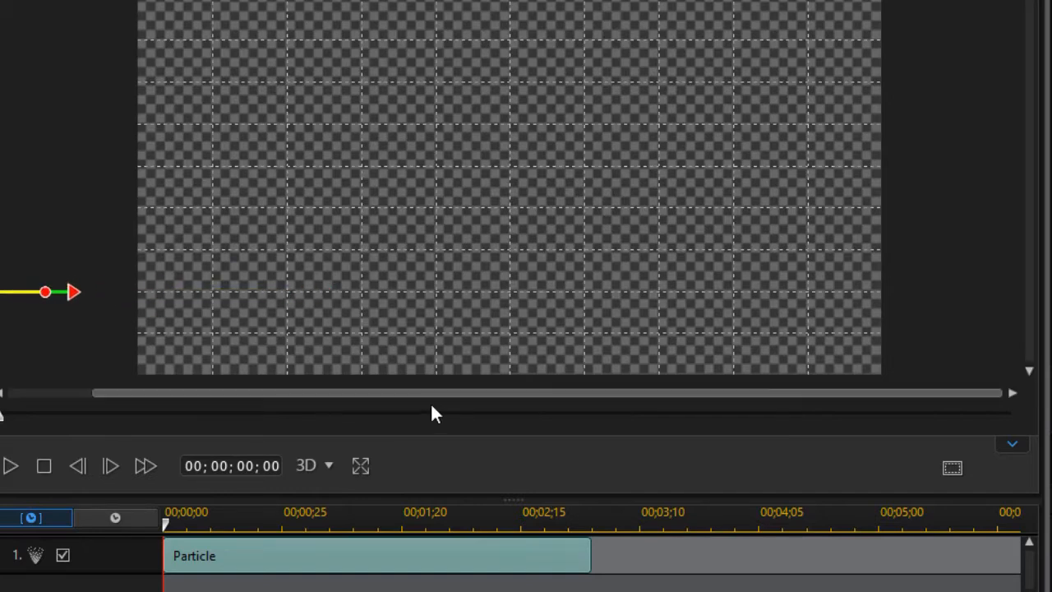
drag(370, 395, 55, 396)
drag(136, 380, 267, 404)
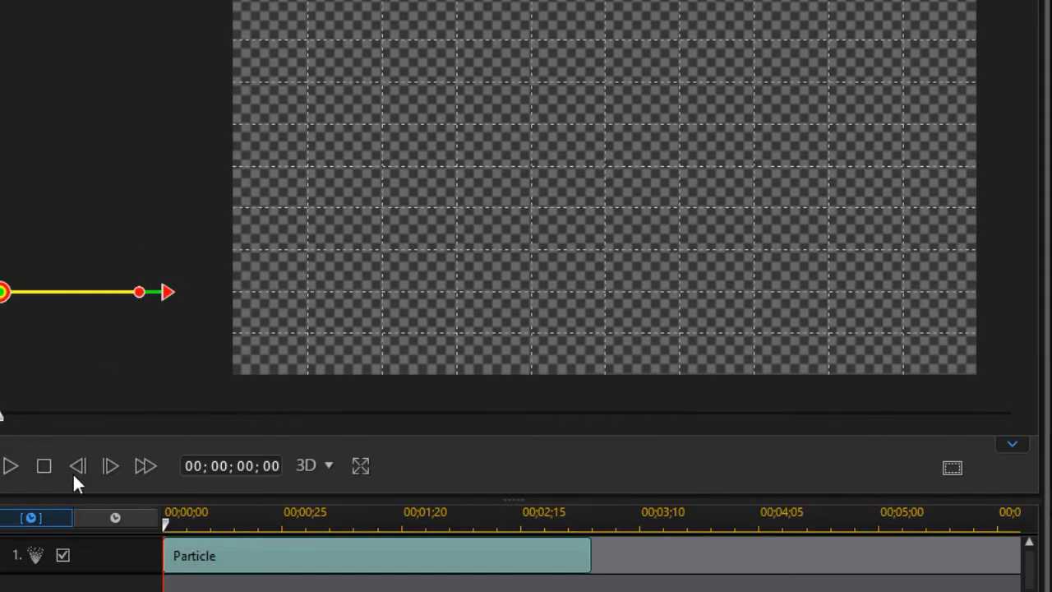
click(10, 467)
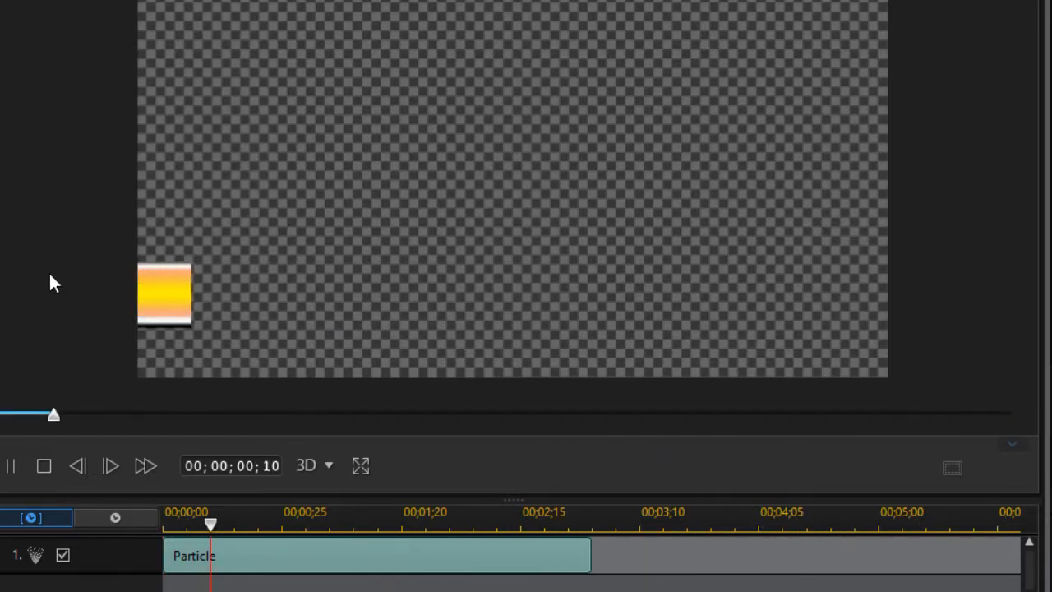
click(44, 465)
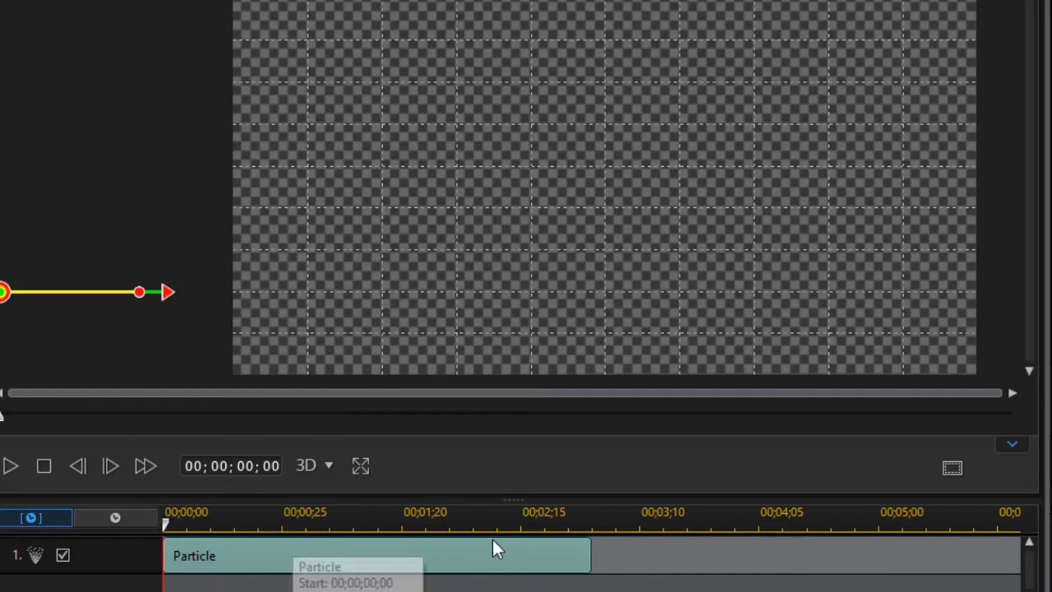
Step: Scrub through the end of the particle's clip to 00;00;02;28 to check how far the bar travels
click(516, 522)
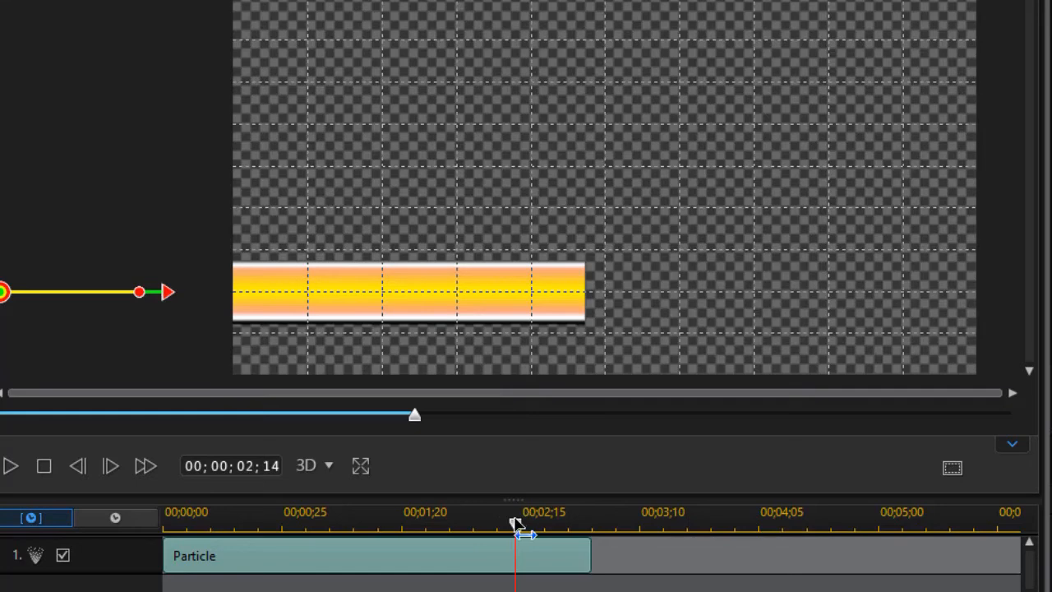
drag(535, 526, 591, 525)
drag(668, 499, 696, 484)
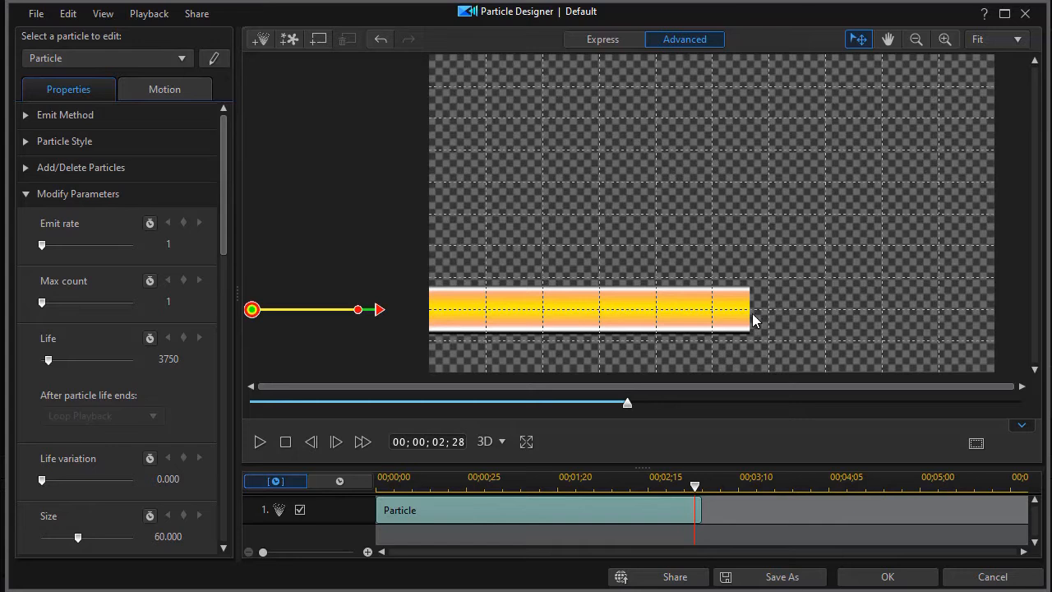
Step: Add a second particle object from For title.png, narrowing its emitter's spread to a single line aimed horizontally to the left
click(264, 44)
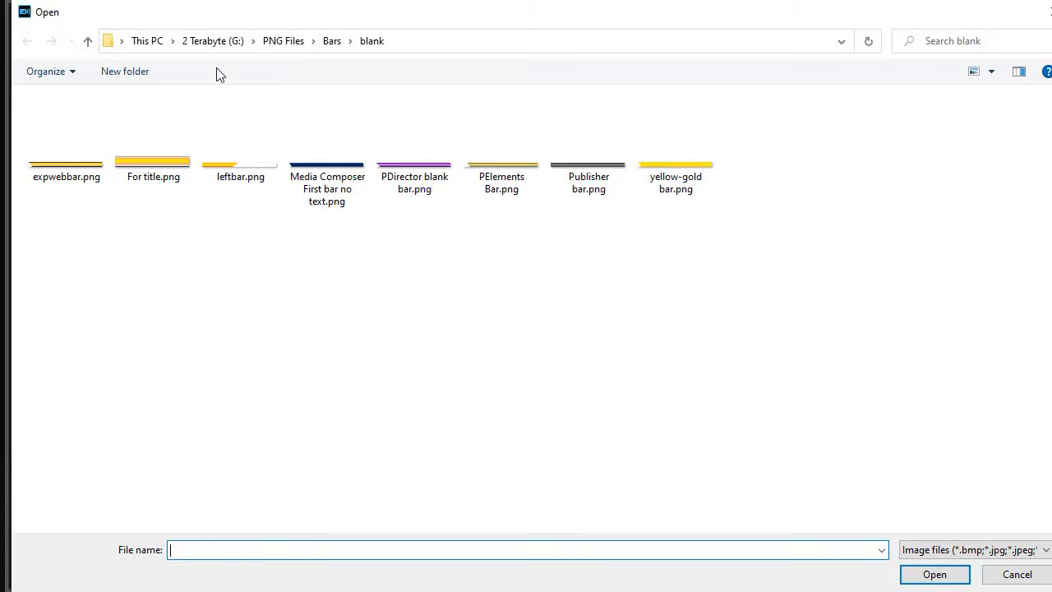
double_click(132, 159)
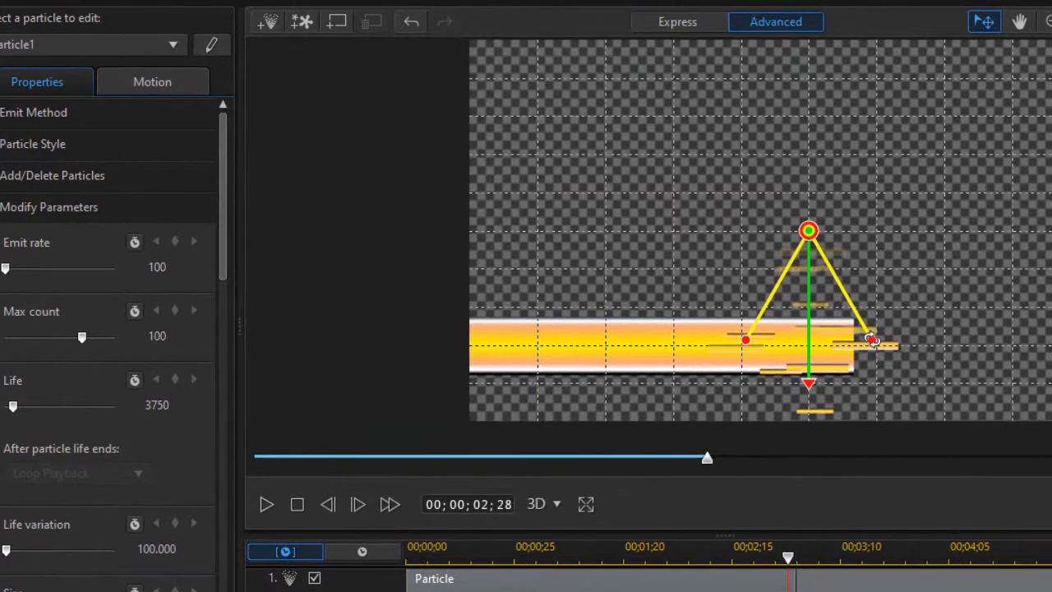
drag(872, 338, 810, 356)
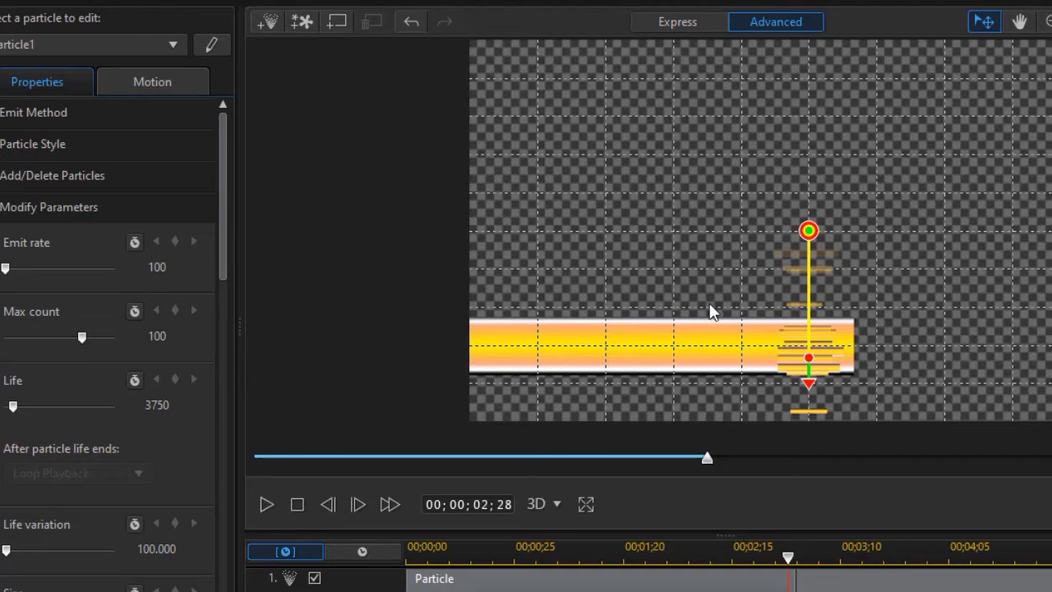
drag(811, 381, 662, 228)
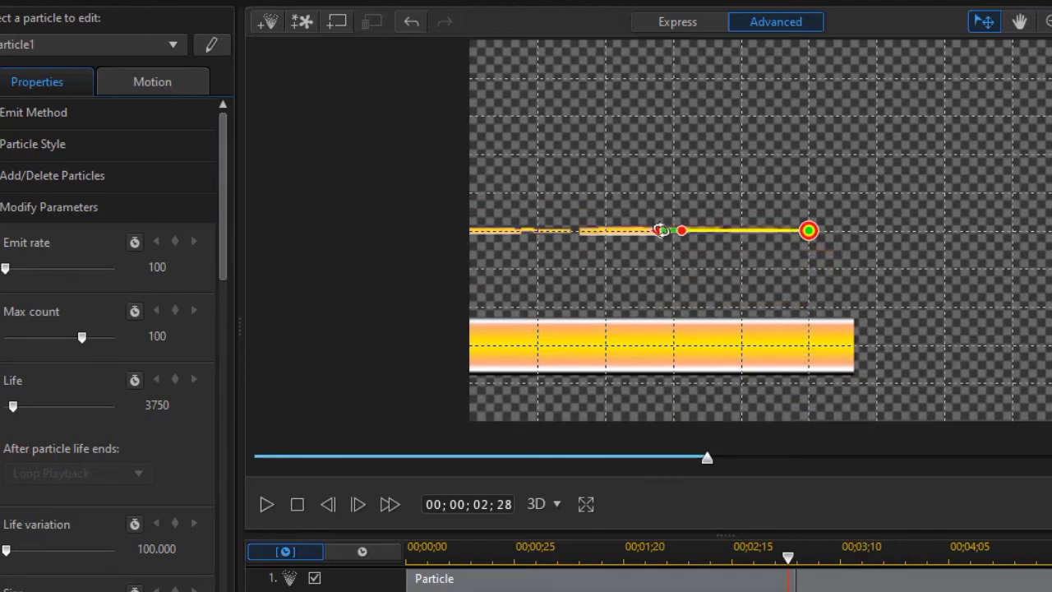
Step: Set the second particle's emit rate and max count to 1 and its life variation to 0
click(6, 268)
drag(85, 335, 5, 337)
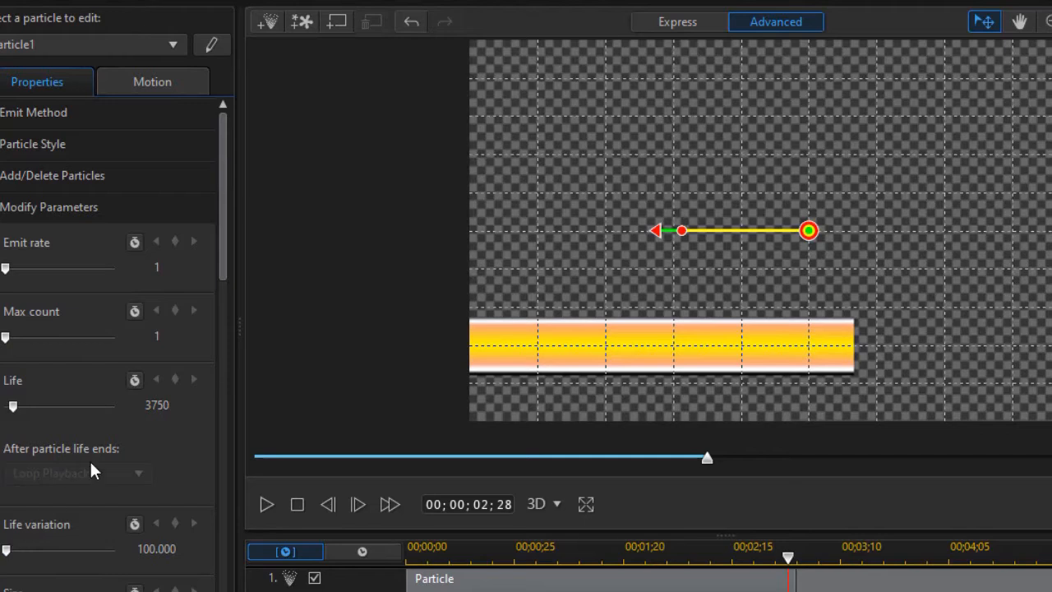
scroll(231, 242, down, 7)
scroll(234, 359, up, 1)
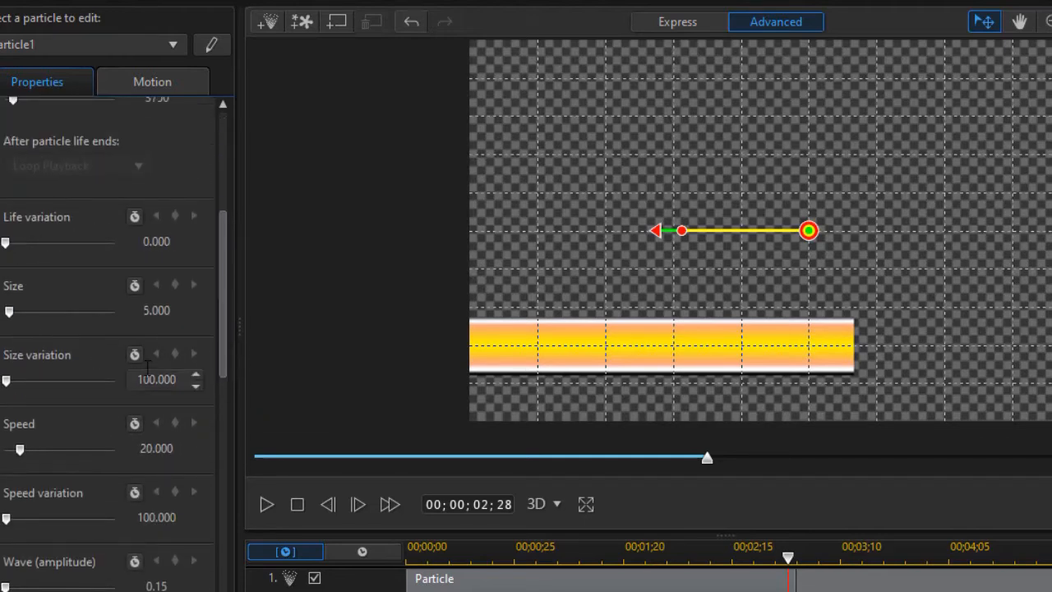
Step: Set the second particle's size to 60 and its size variation to 0
double_click(174, 310)
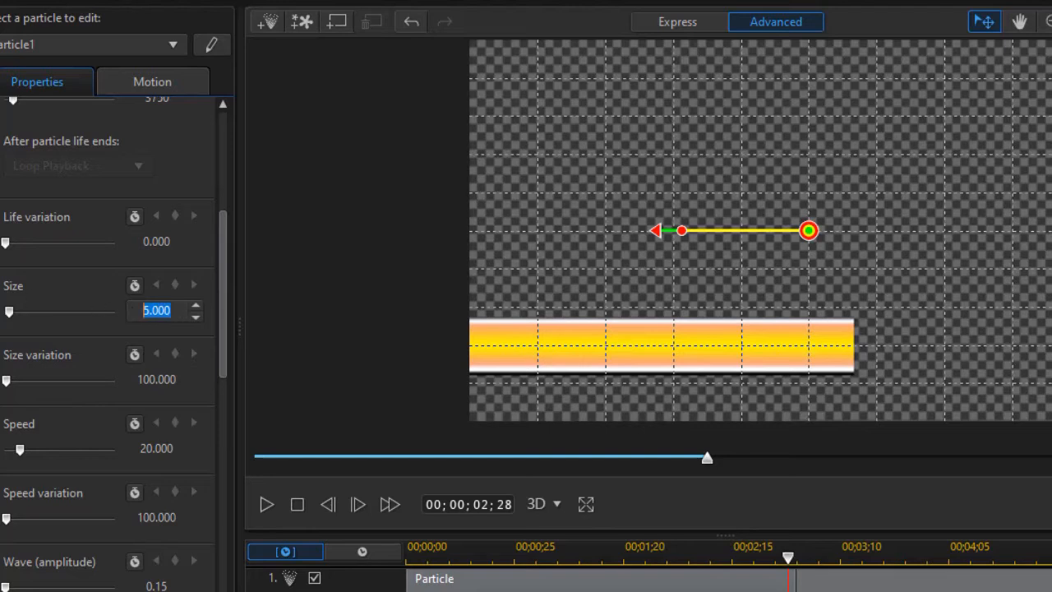
text(60)
key(Return)
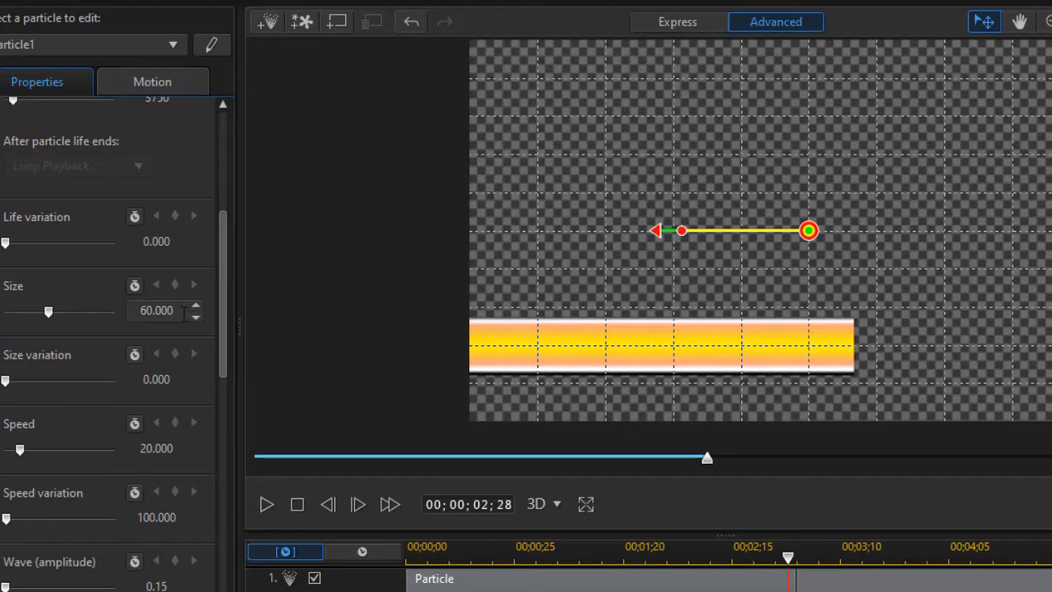
Step: Set the second particle's speed variation, wave amplitude, wave frequency and both wave variations to 0
click(6, 518)
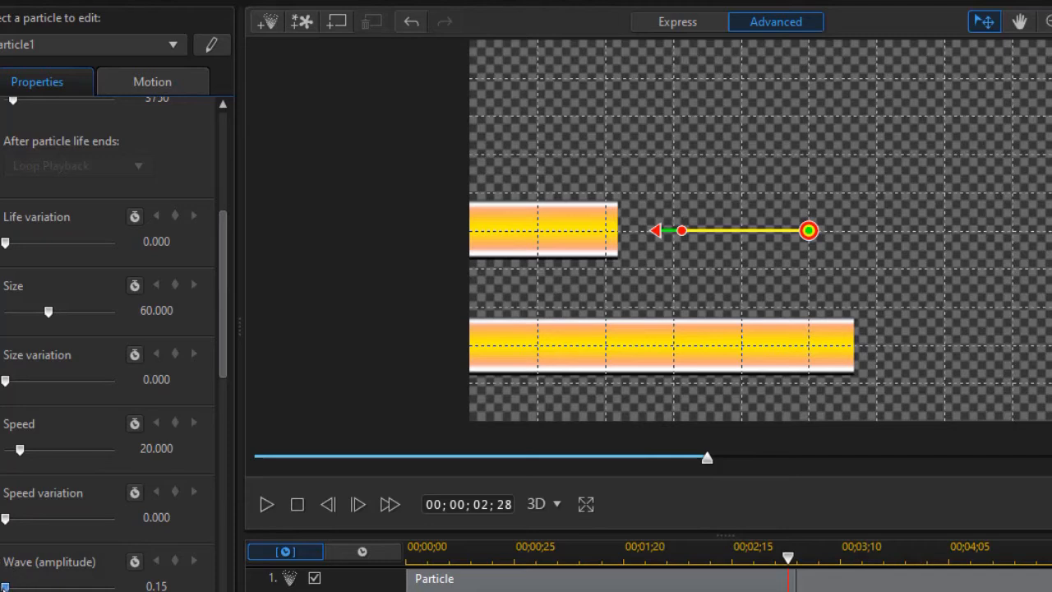
drag(220, 363, 216, 460)
click(5, 316)
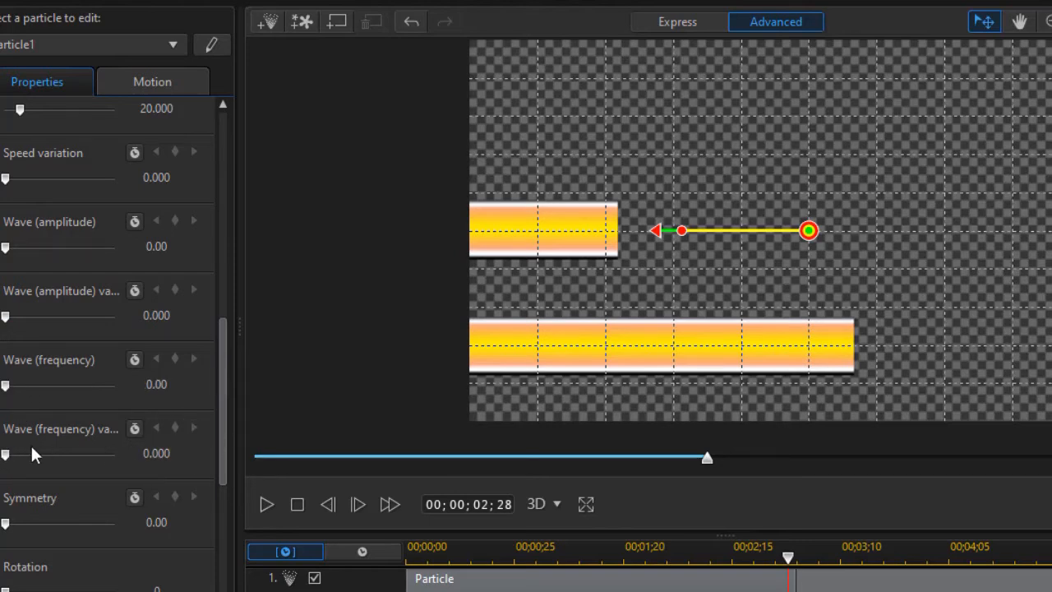
Step: Turn off the emitter and particle fade-ins and fade-outs for the second particle
drag(217, 430, 212, 542)
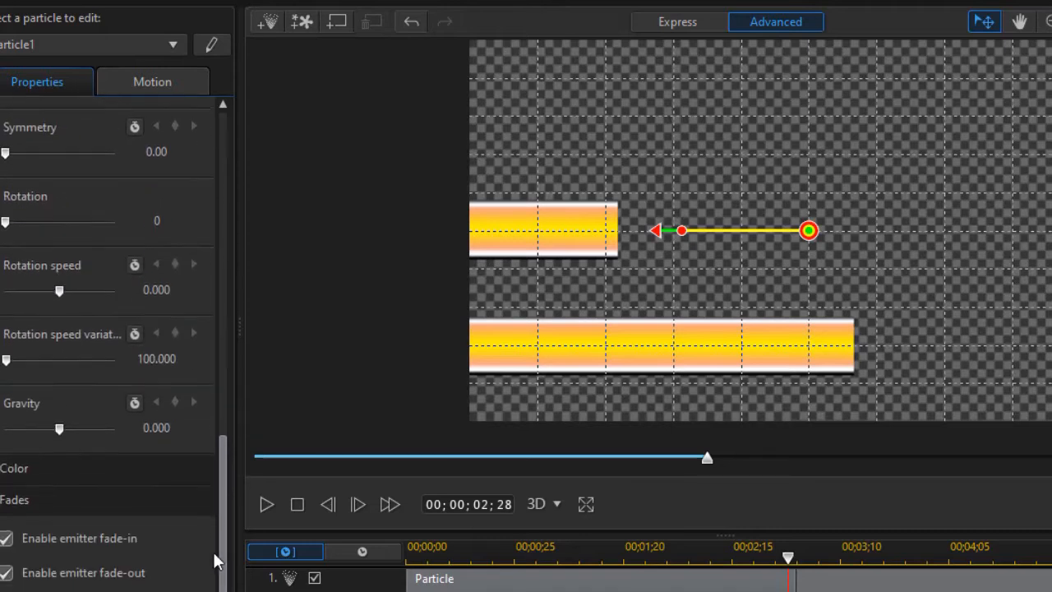
scroll(212, 542, down, 2)
click(8, 474)
click(8, 507)
click(7, 572)
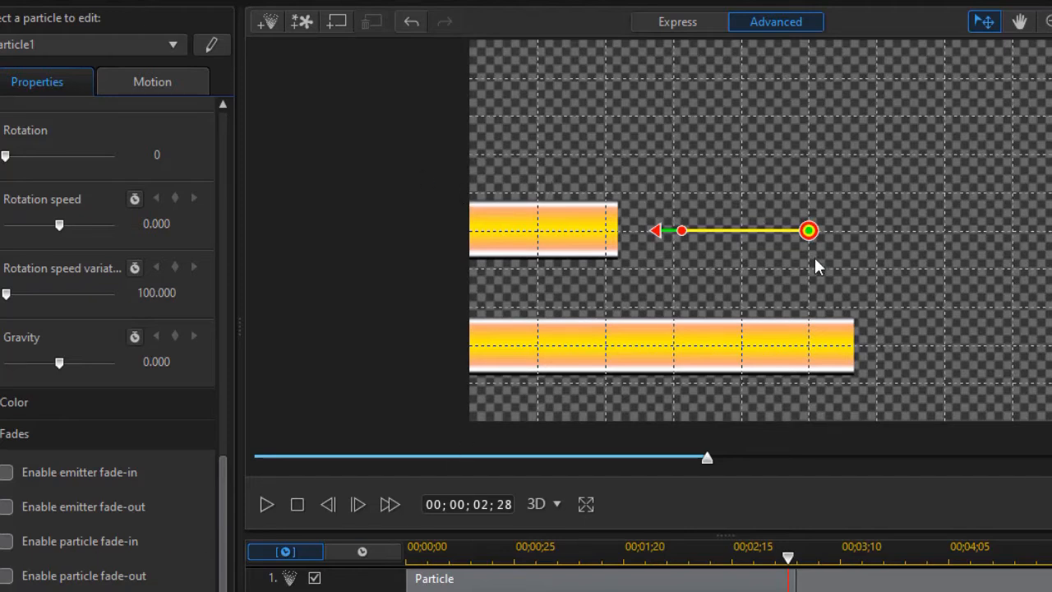
Step: Play and scrub the animation to compare the opposing movements of the two bars
click(266, 503)
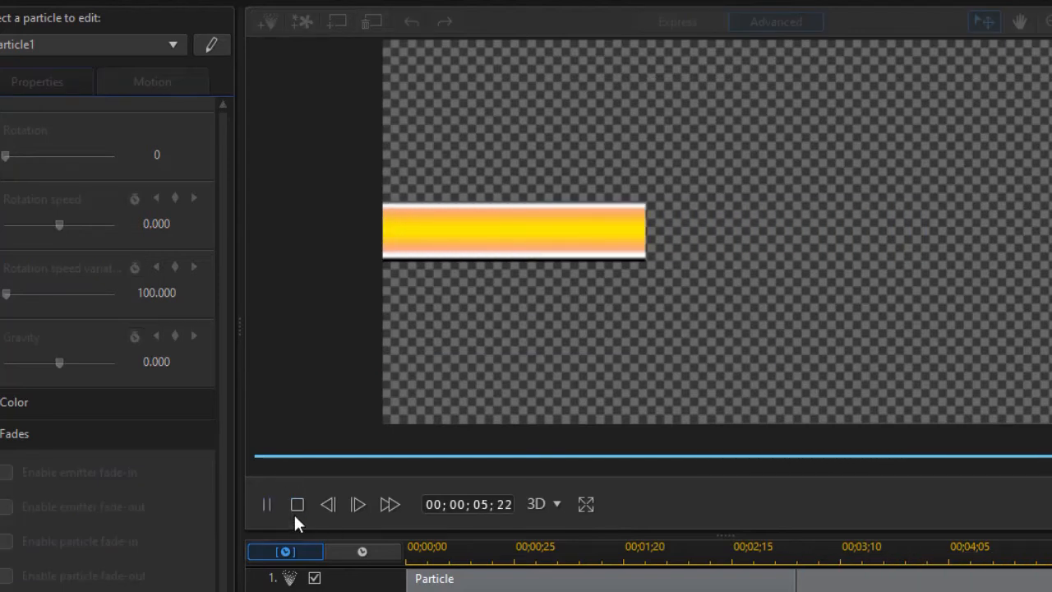
click(297, 506)
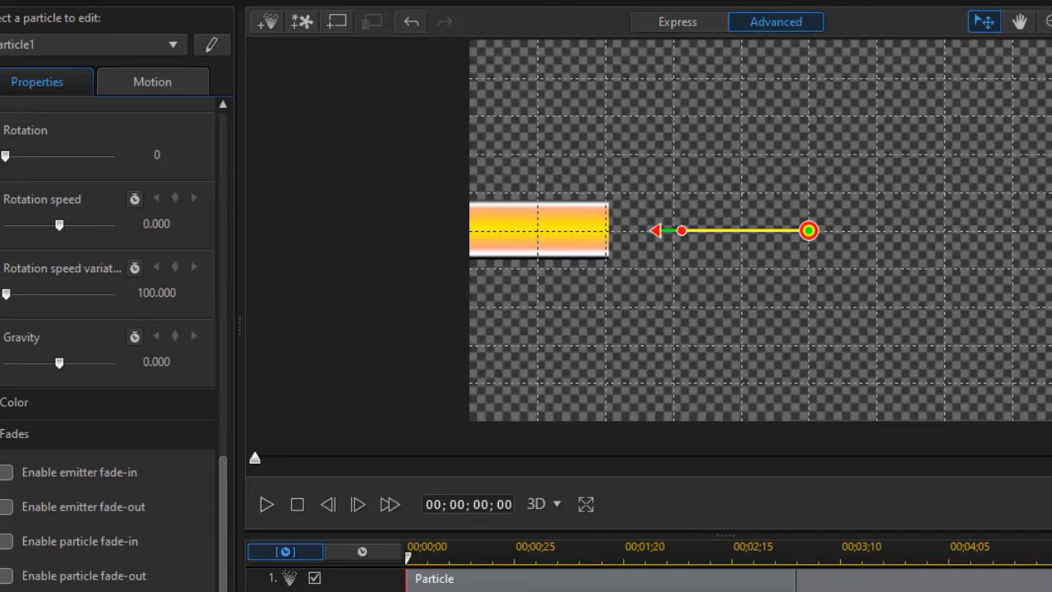
drag(408, 558, 701, 558)
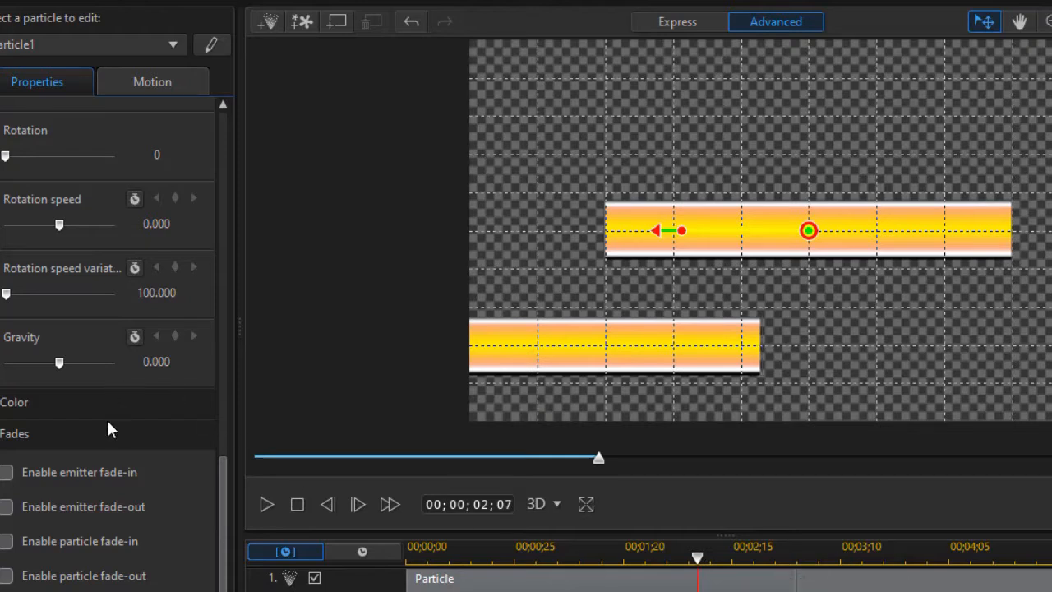
click(295, 505)
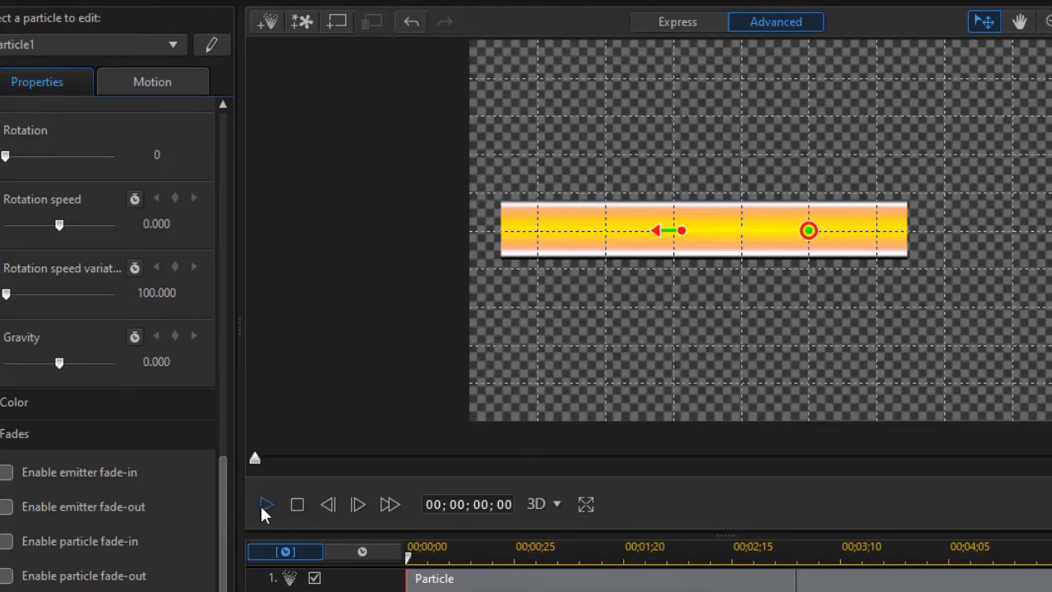
click(261, 505)
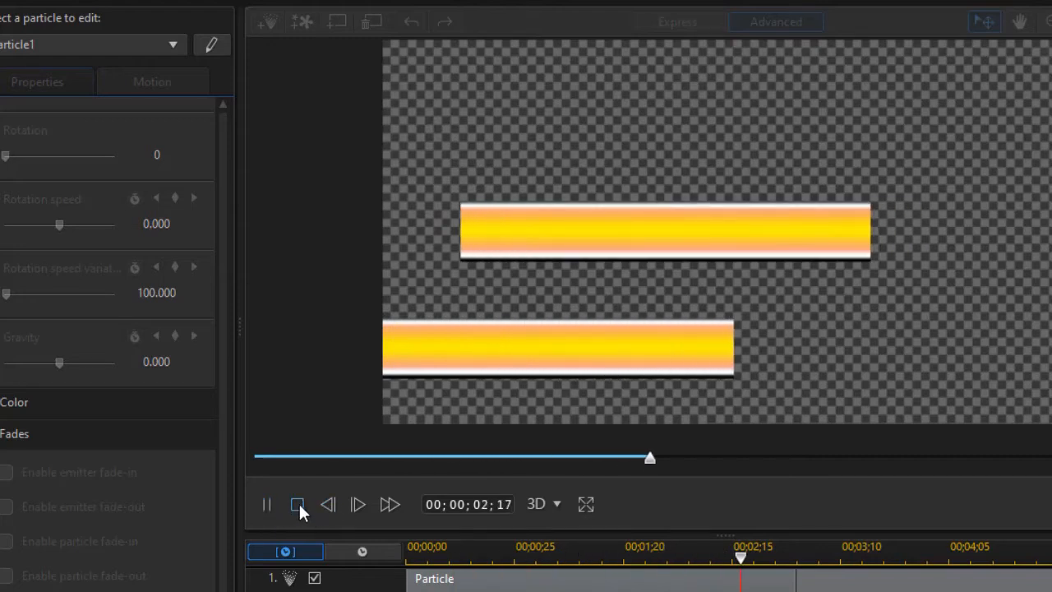
Step: Stop playback, go to about 00;00;02;28, and move the second particle's emitter down so its bar lines up with the first bar
click(298, 505)
drag(739, 556, 776, 569)
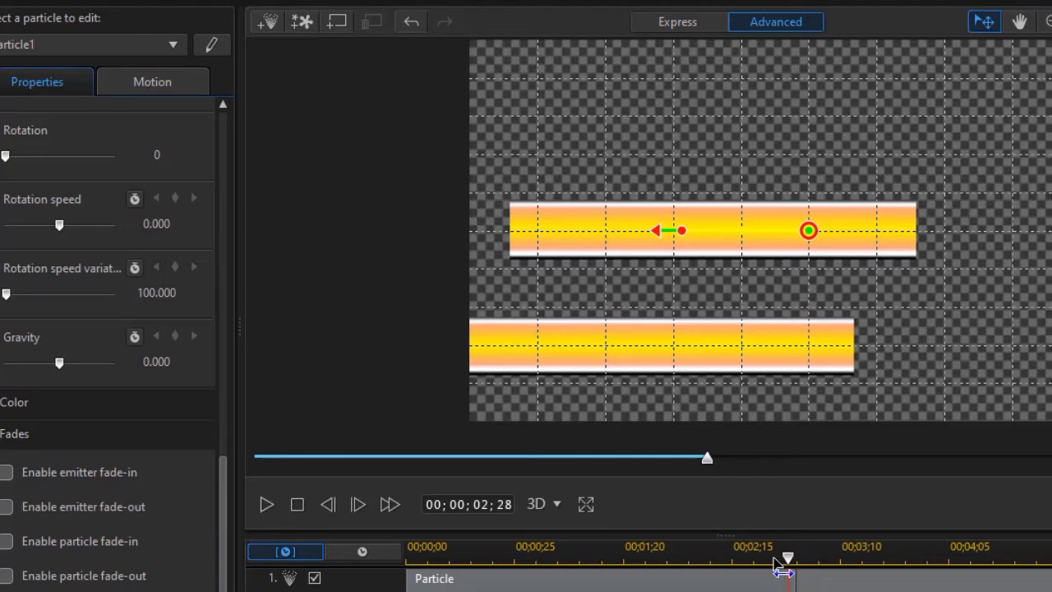
drag(809, 230, 742, 231)
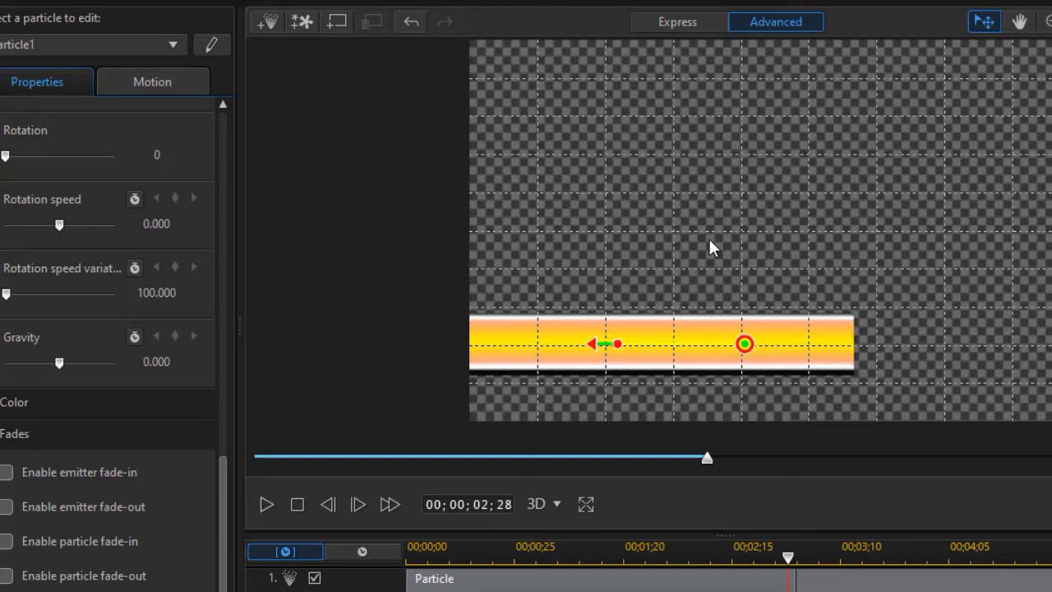
Step: Play the animation repeatedly from the start to examine the transition between the first bar and the second
click(294, 505)
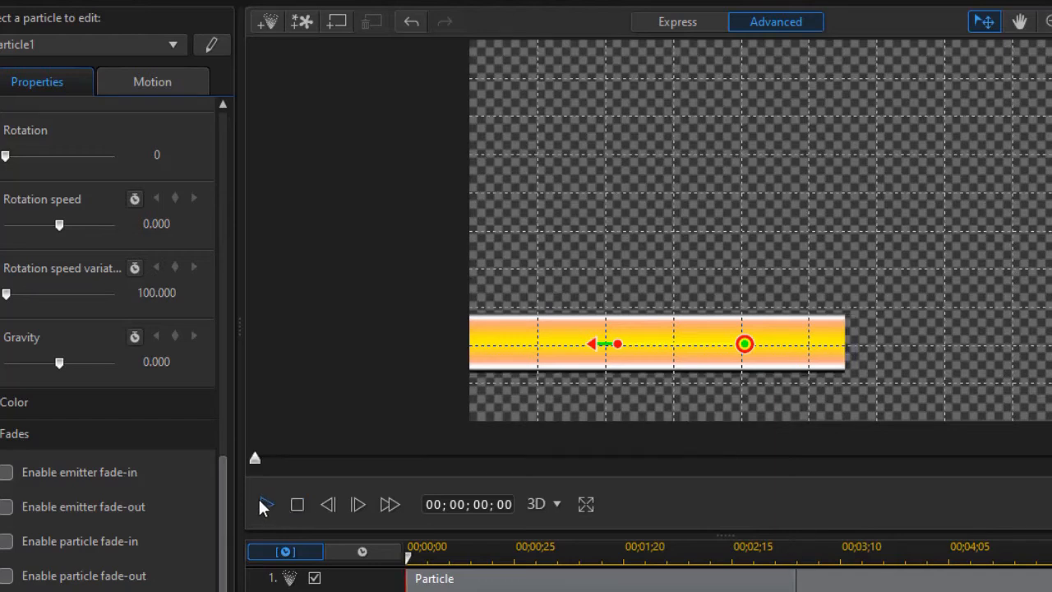
click(263, 504)
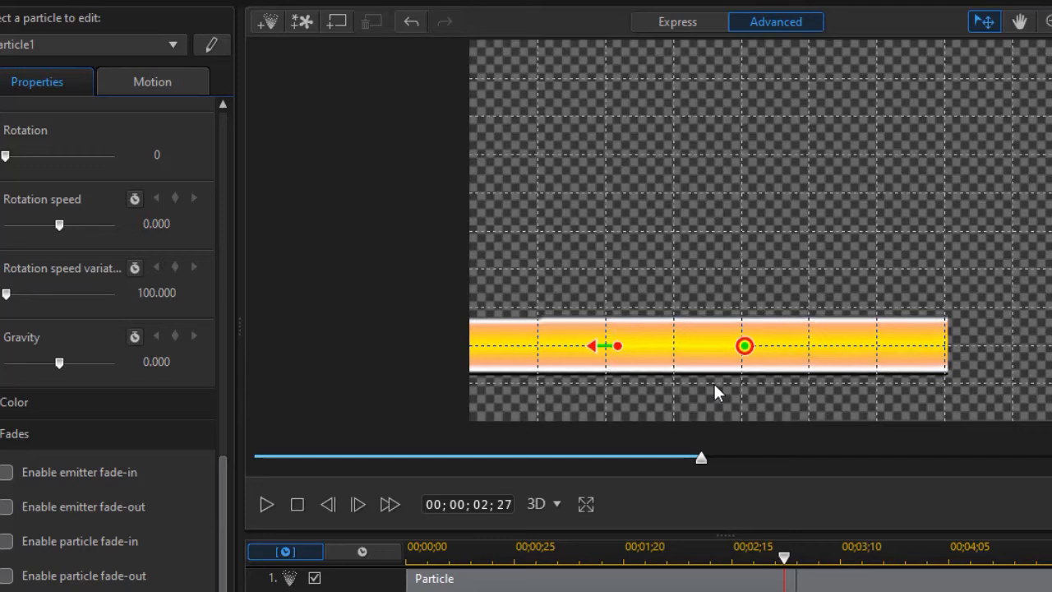
click(266, 506)
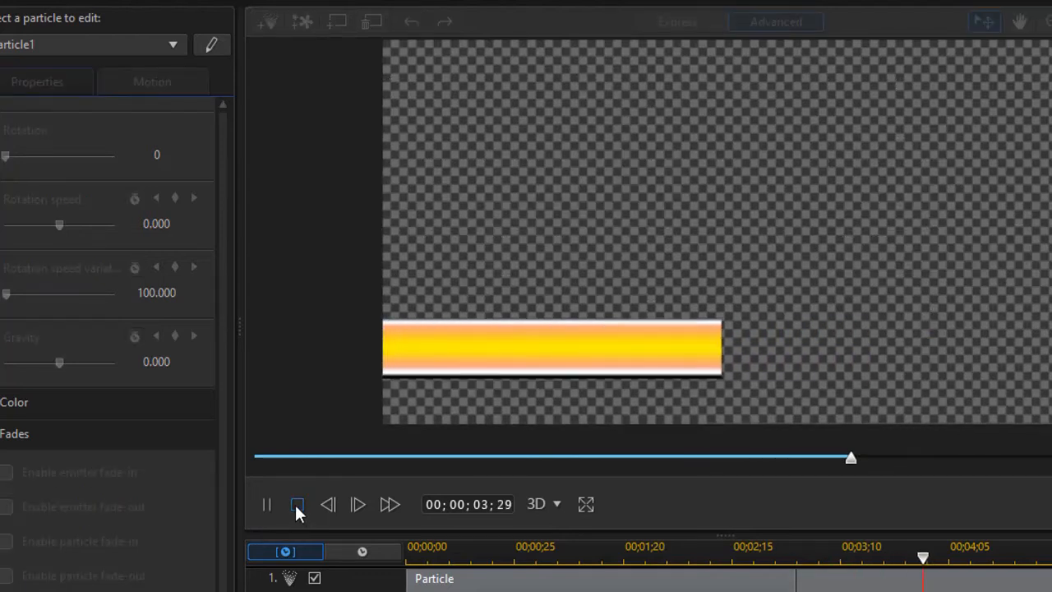
click(296, 504)
click(267, 504)
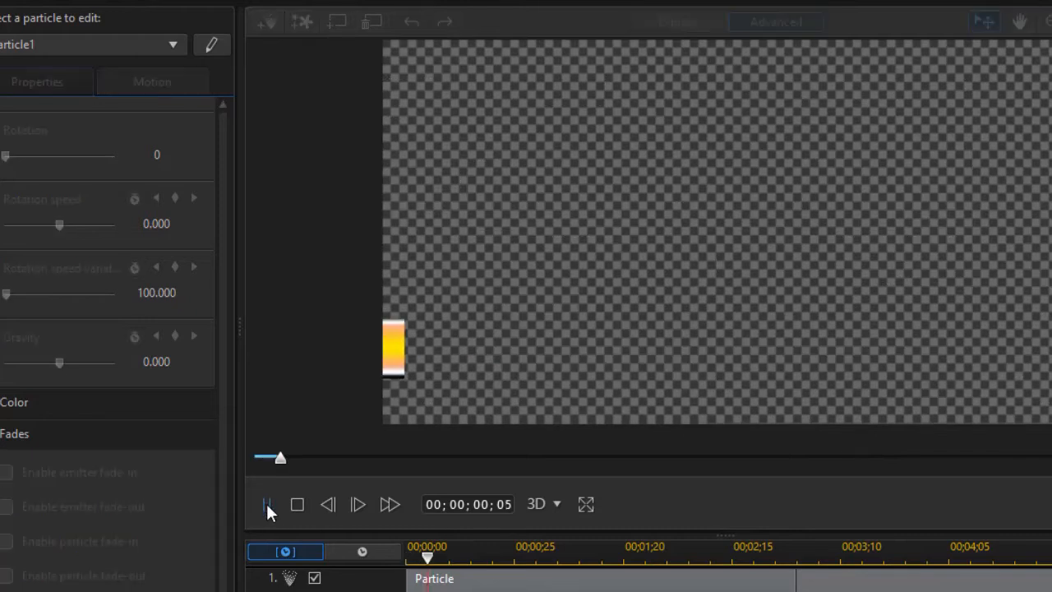
click(268, 505)
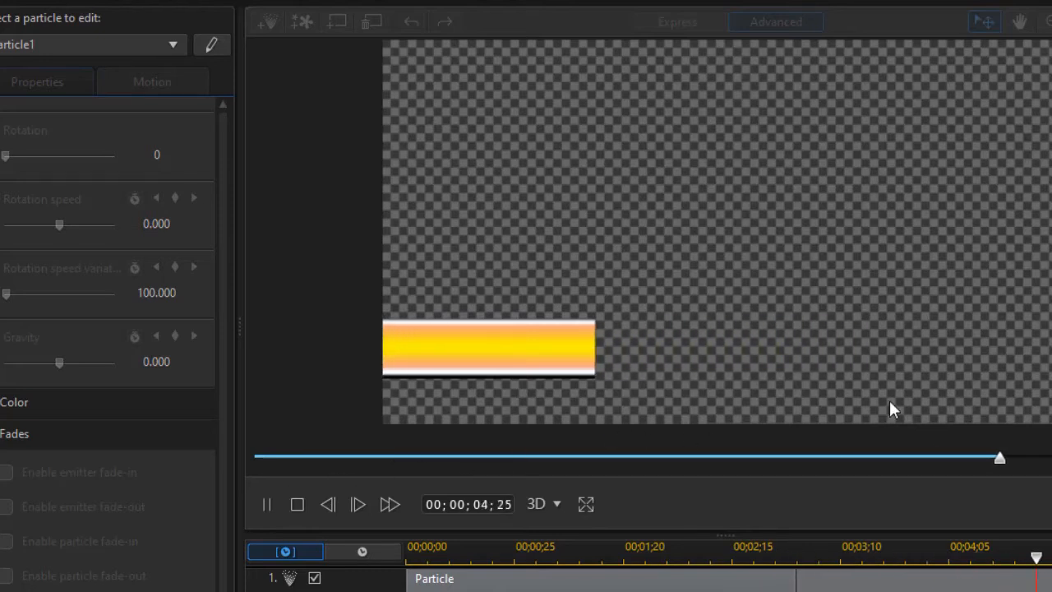
click(267, 504)
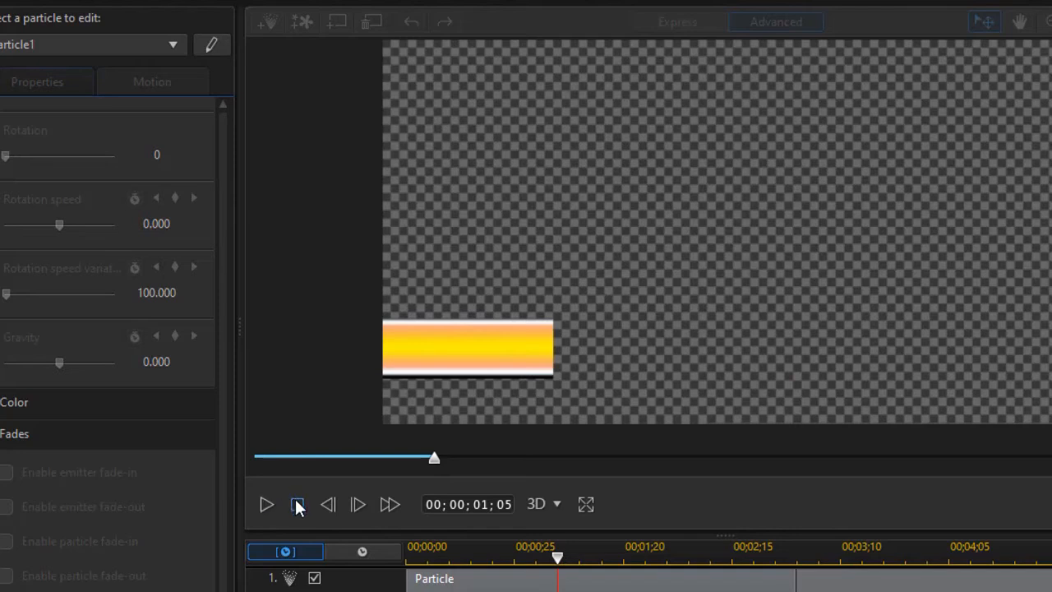
click(297, 504)
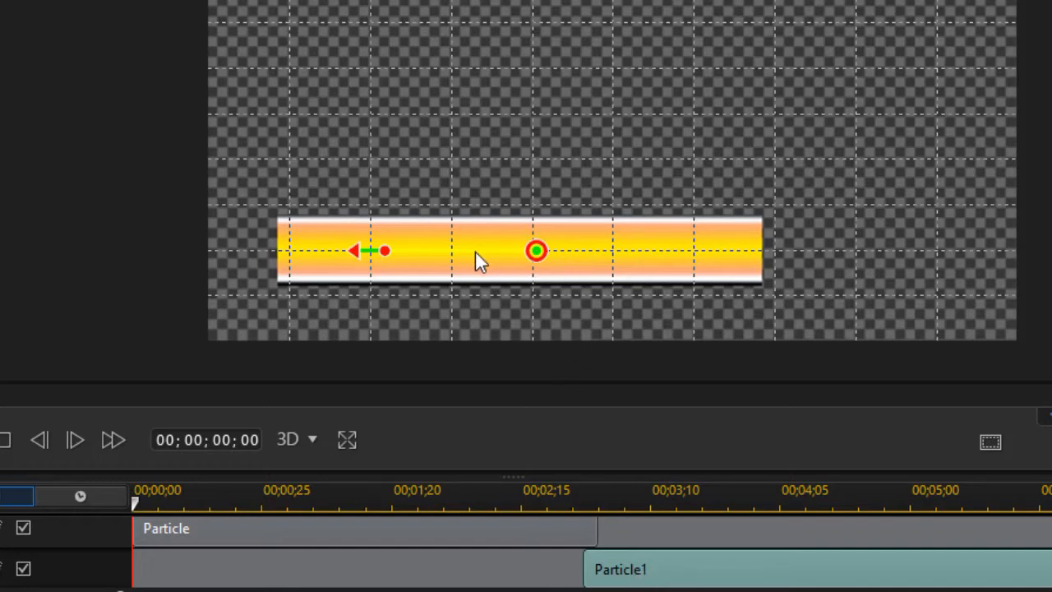
Step: Nudge the second particle's emitter horizontally to the left in small increments, keeping it level with the first bar
key(Left)
key(Left)
key(Left)
key(Left)
key(Left)
key(Left)
key(Left)
key(Left)
key(Left)
key(Left)
key(Left)
key(Left)
key(Left)
key(Left)
key(Left)
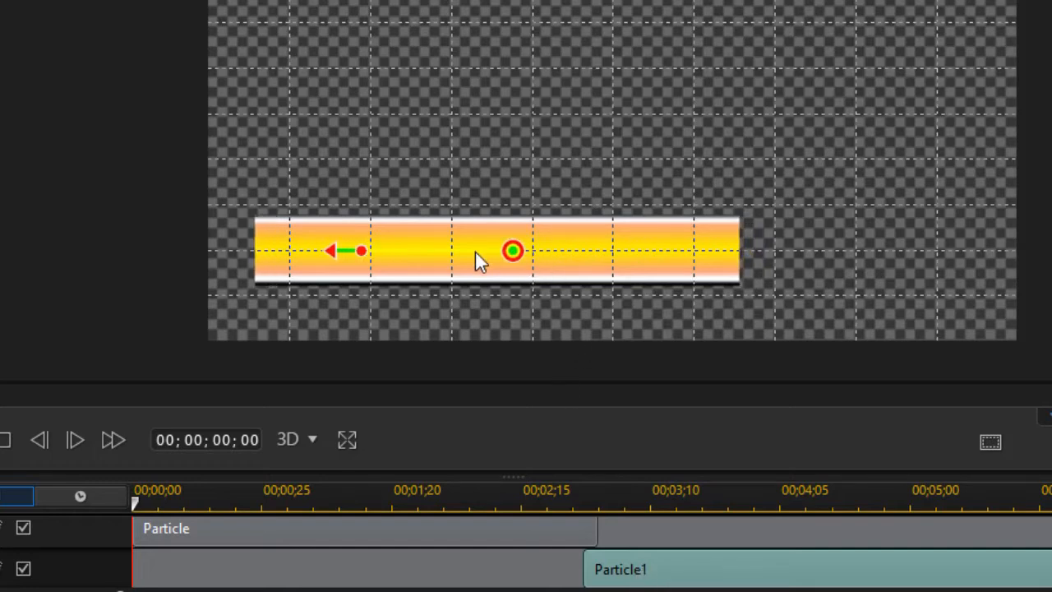
key(Left)
key(Left)
key(Left)
key(Left)
key(Left)
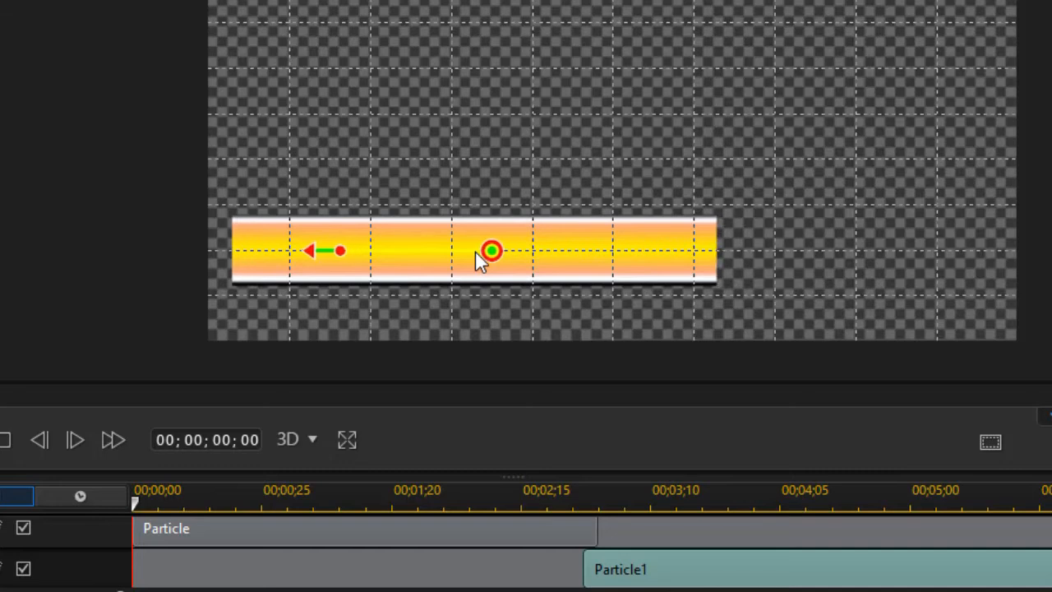
key(Left)
key(Left)
key(Left)
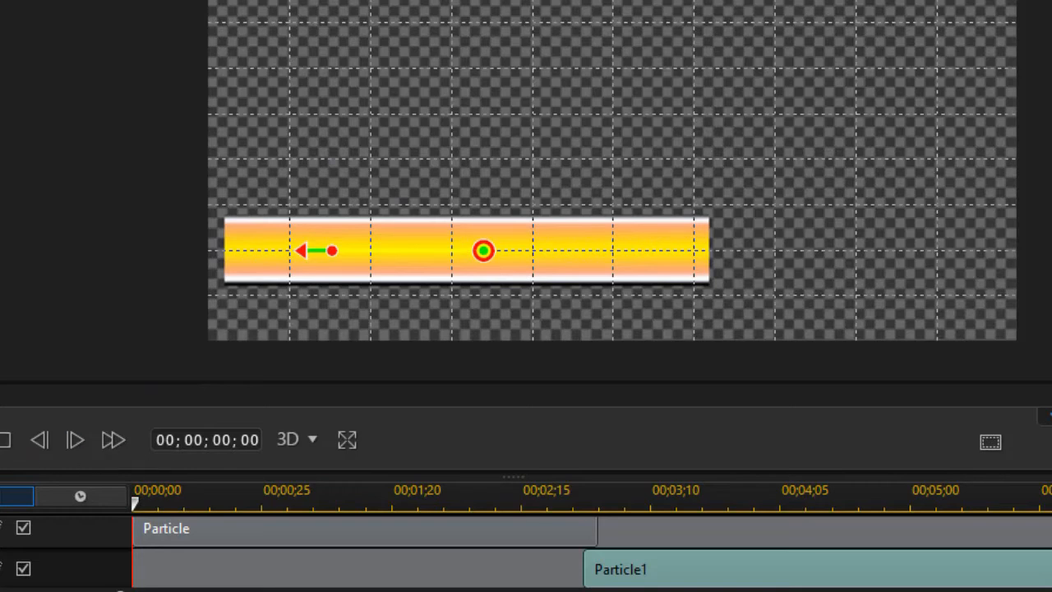
Step: Play the animation again to check the handover between the bars with the second emitter's adjusted position
key(space)
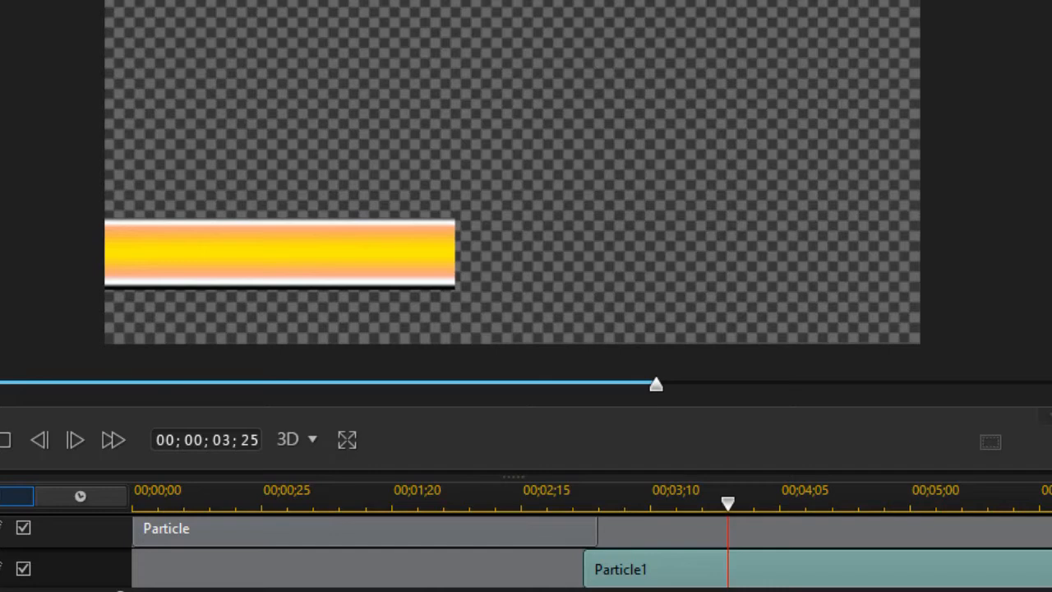
click(4, 441)
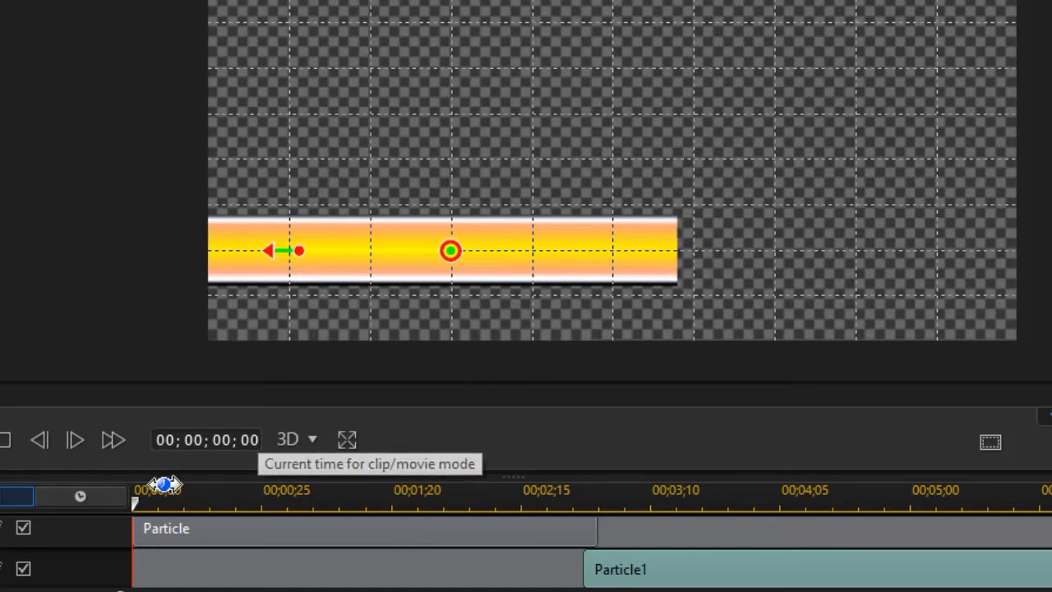
key(space)
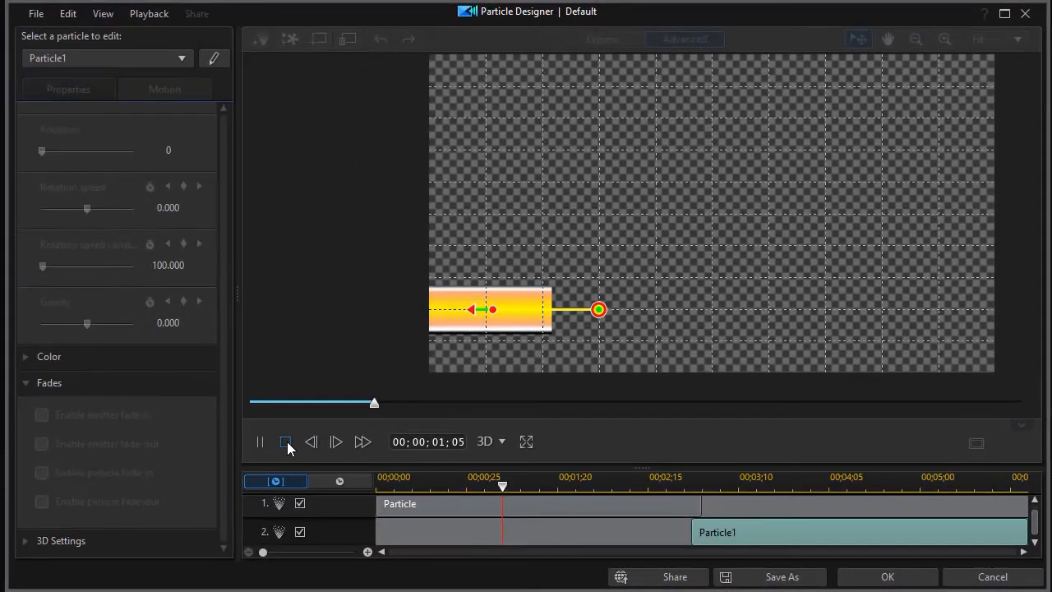
click(223, 441)
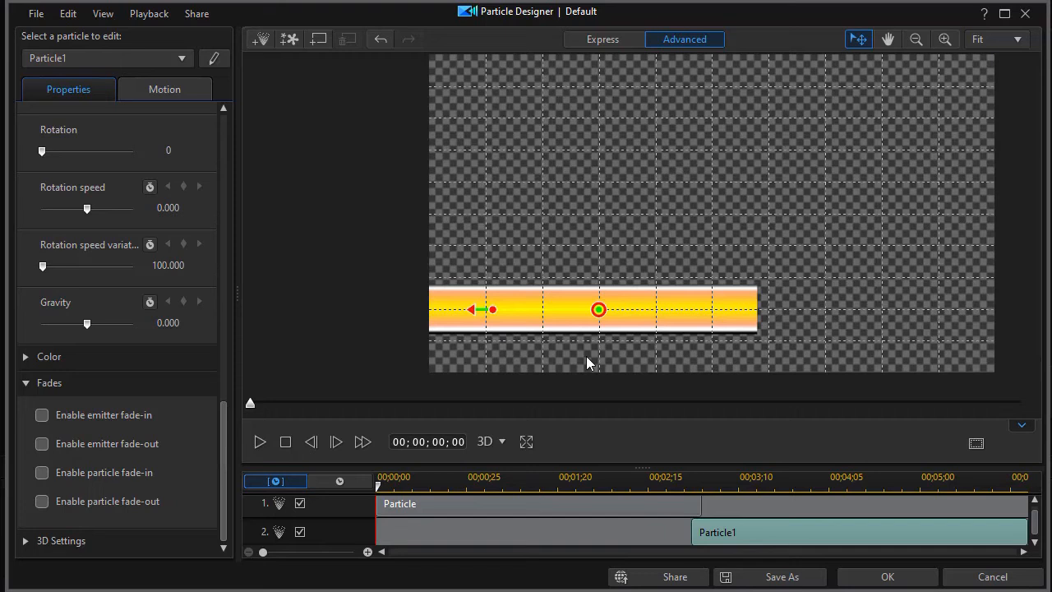
Step: Save the particle object as a custom template named "back and forth" and close the Particle Designer, accepting the changes
click(764, 577)
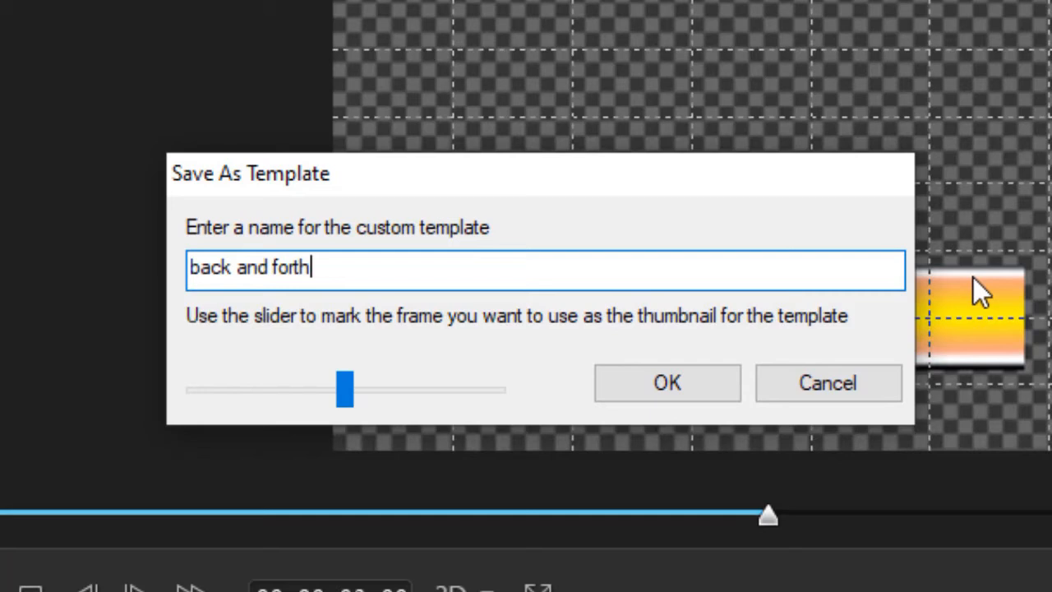
text(back and forth)
key(Return)
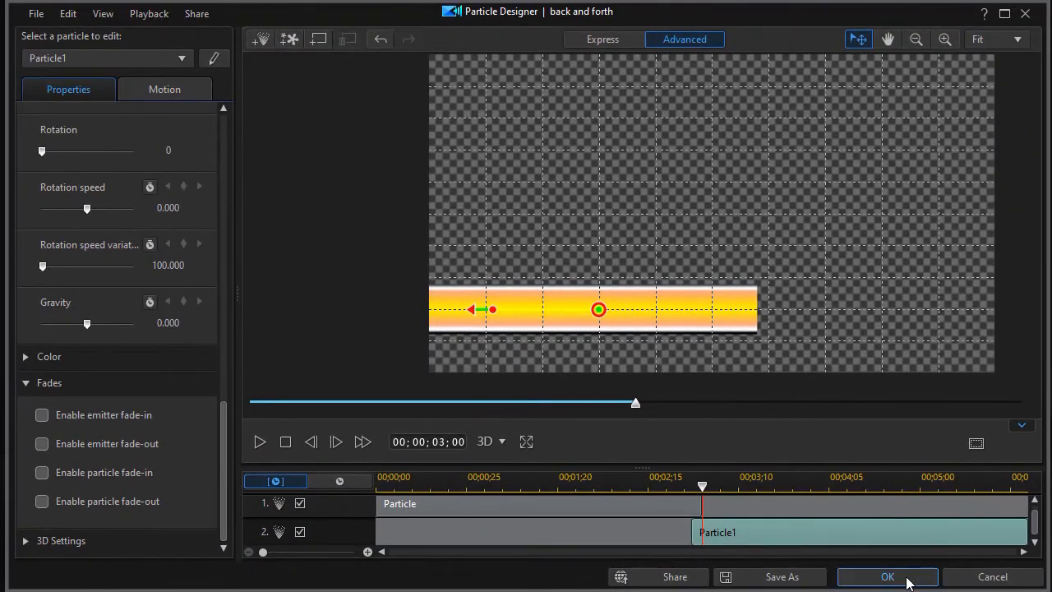
click(888, 577)
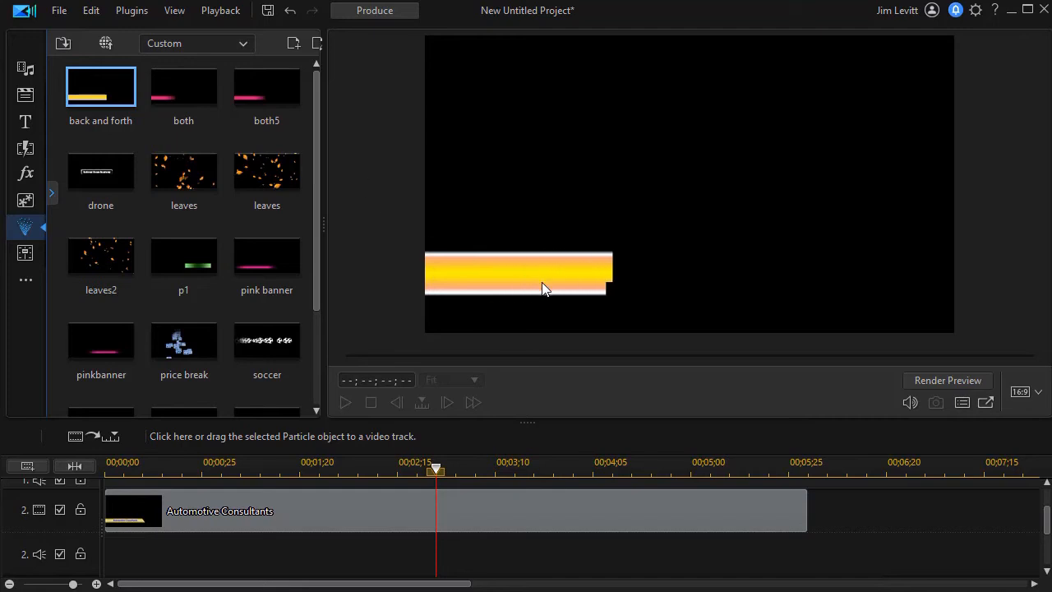
Step: Replace the Automotive Consultants title on video track 2 with the Default title template, placed at the start of the timeline
click(343, 505)
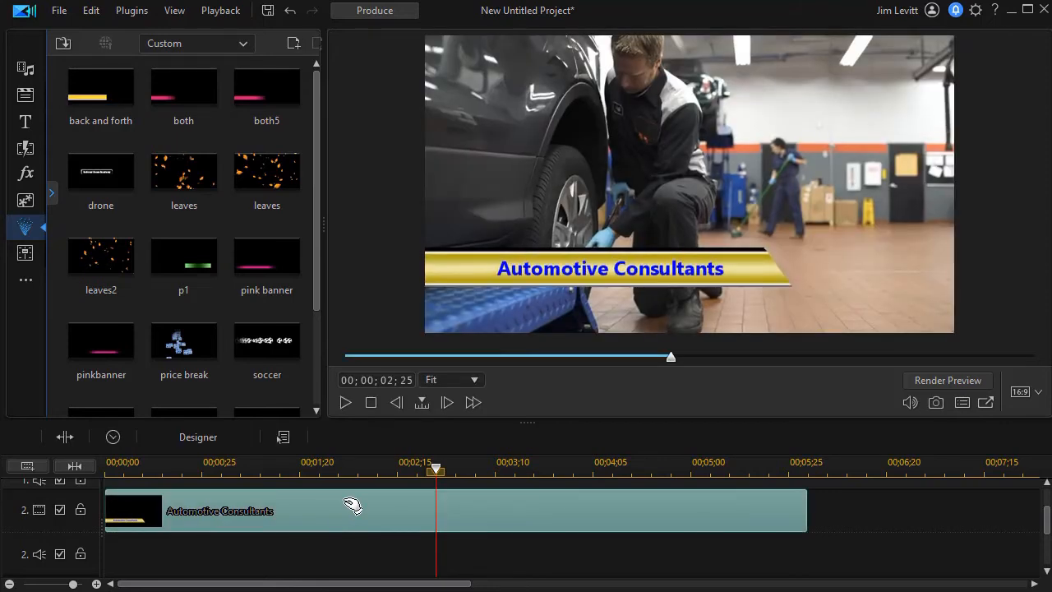
key(Delete)
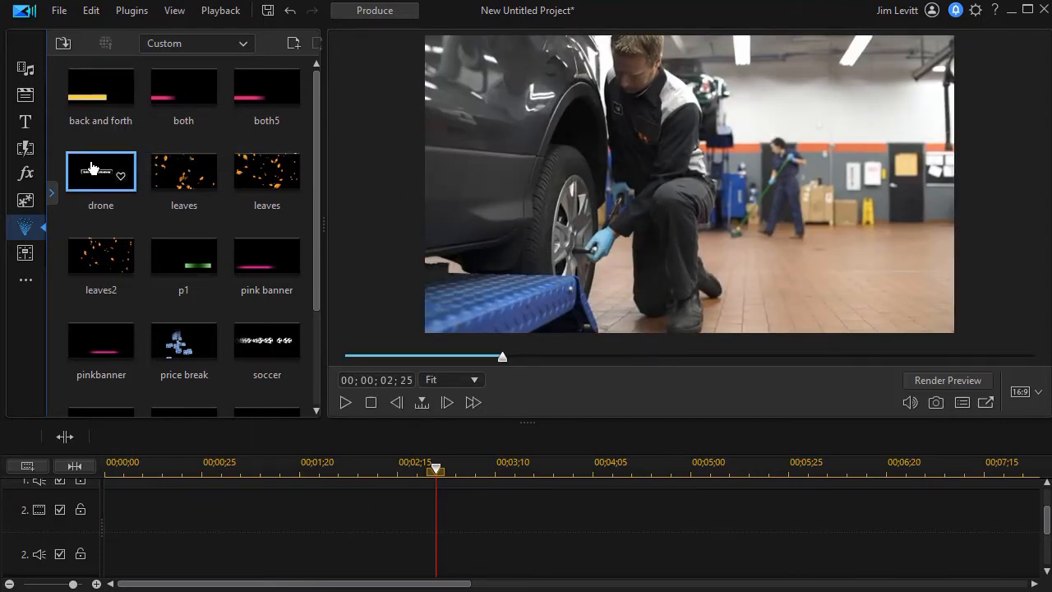
click(24, 122)
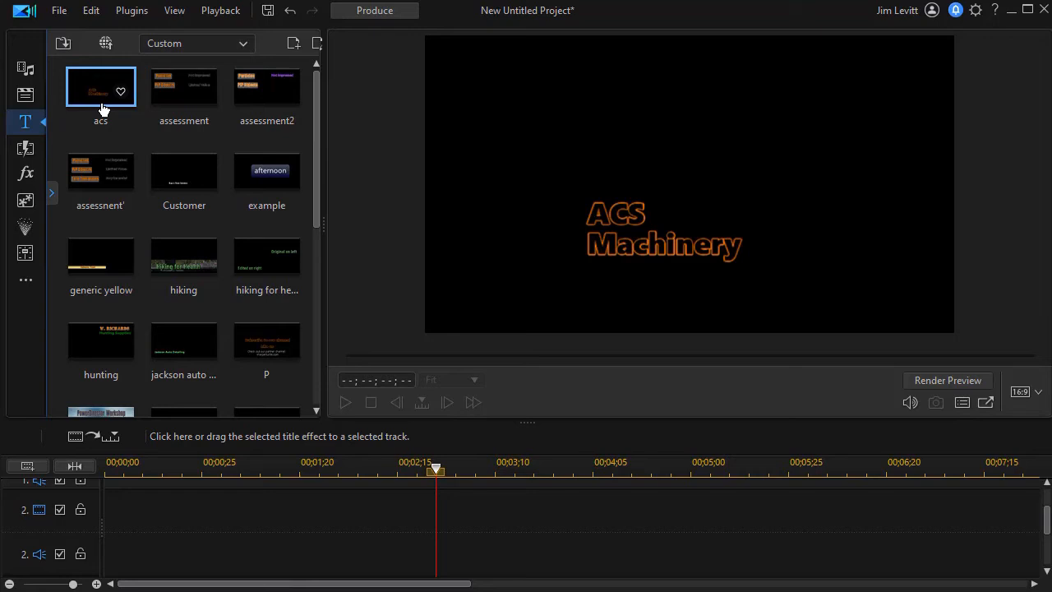
click(244, 43)
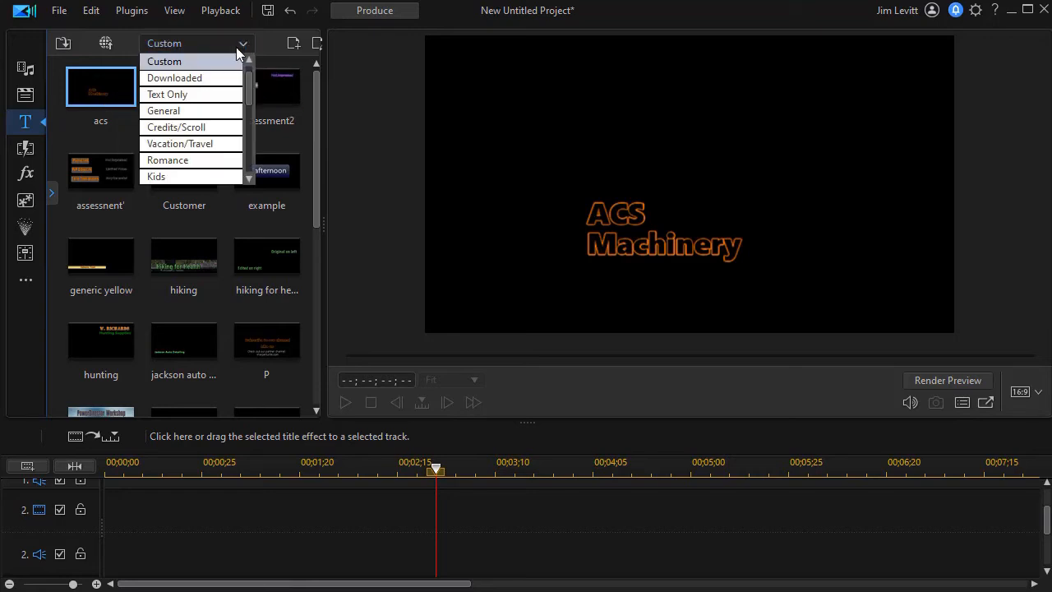
scroll(250, 86, up, 1)
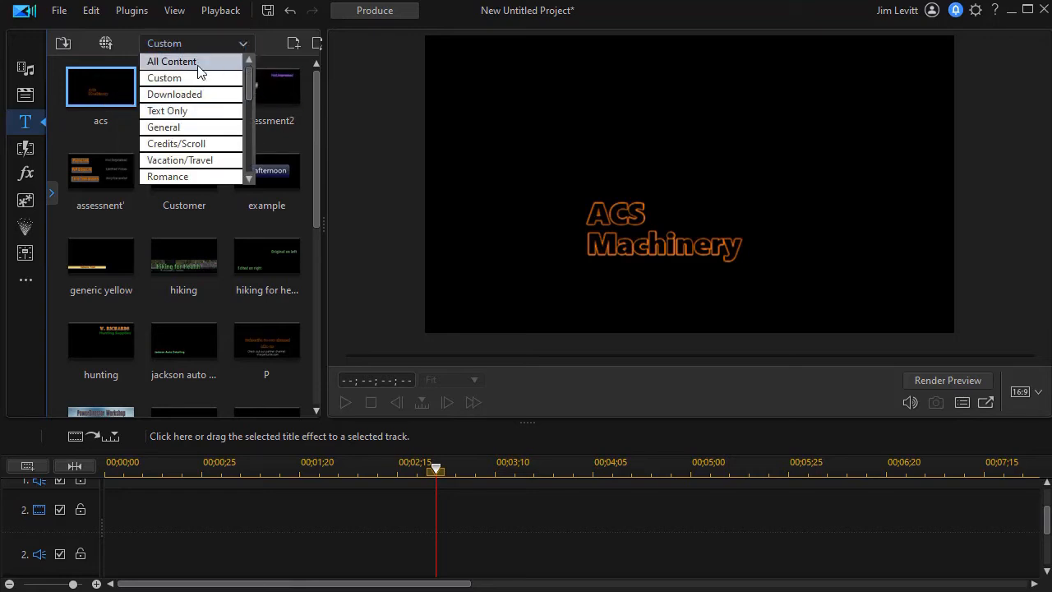
click(197, 62)
click(283, 88)
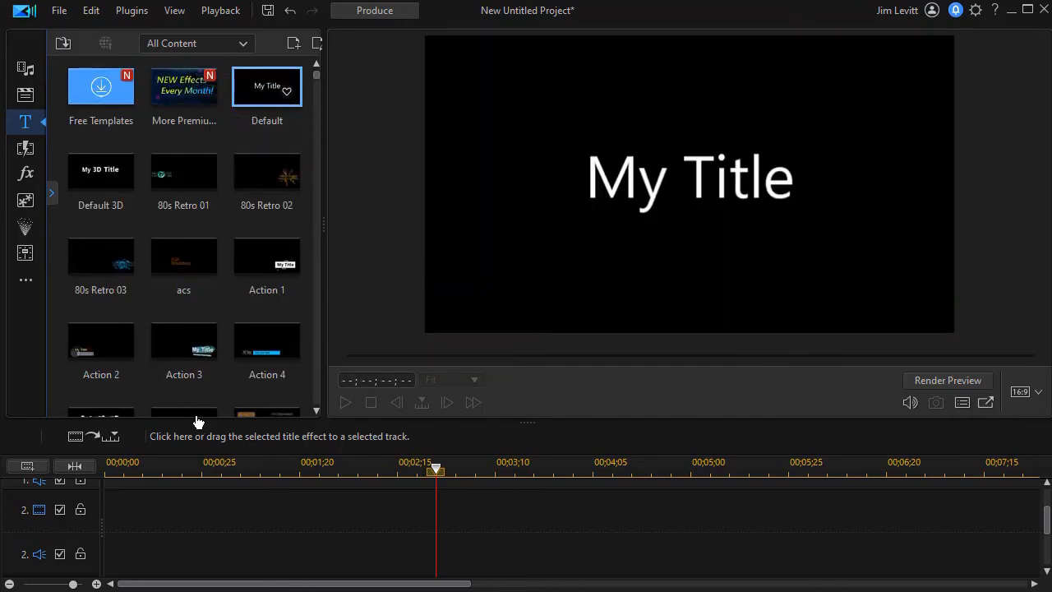
drag(270, 104, 132, 518)
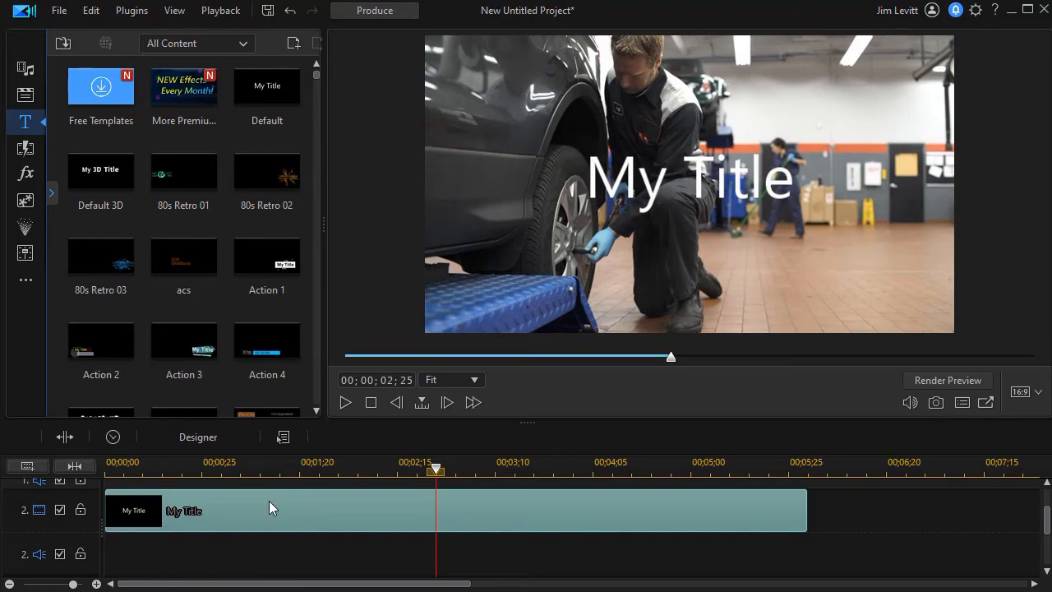
Step: Import the "back and forth" particle into the My Title clip in the Title Designer and preview it up to 00;00;04;00
double_click(270, 501)
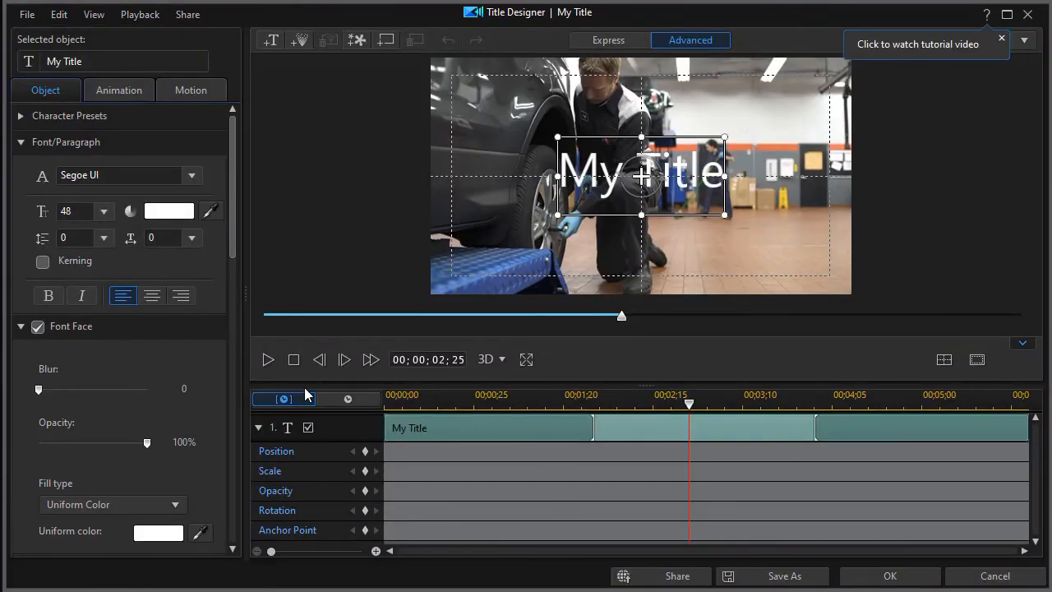
click(299, 43)
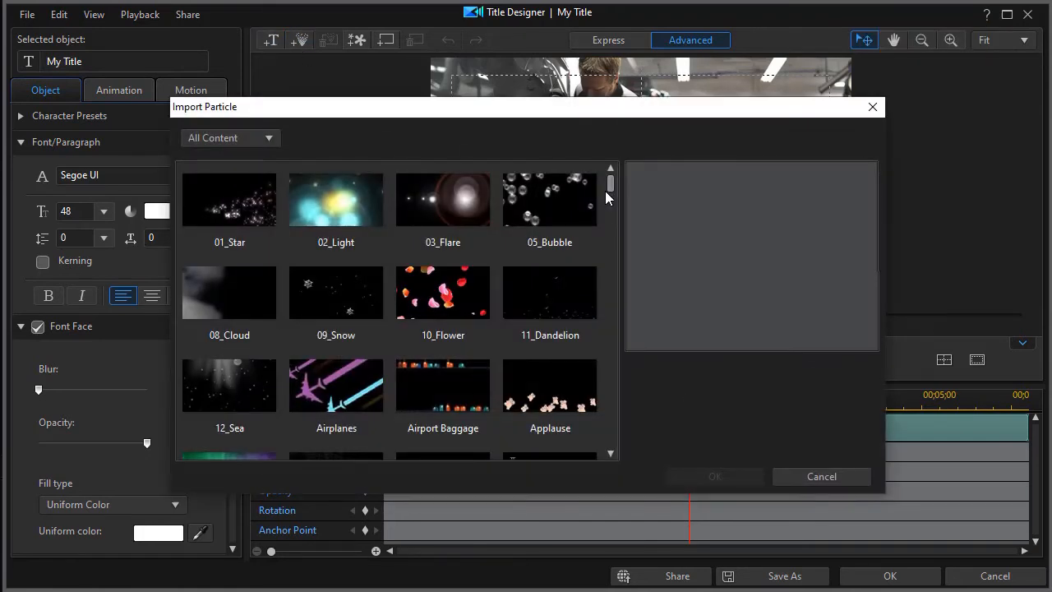
drag(612, 180, 601, 225)
click(438, 265)
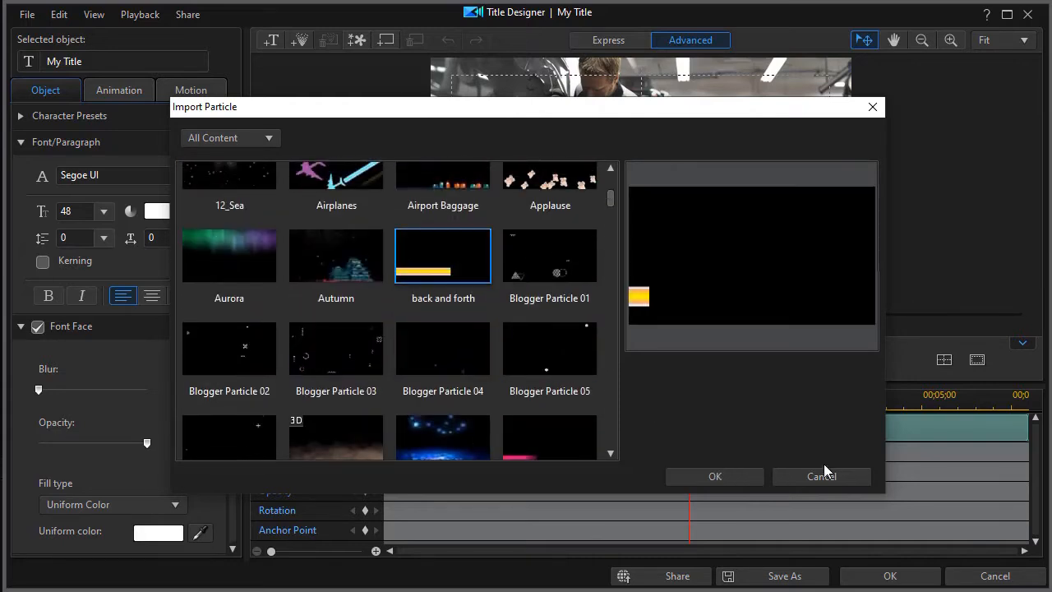
click(712, 477)
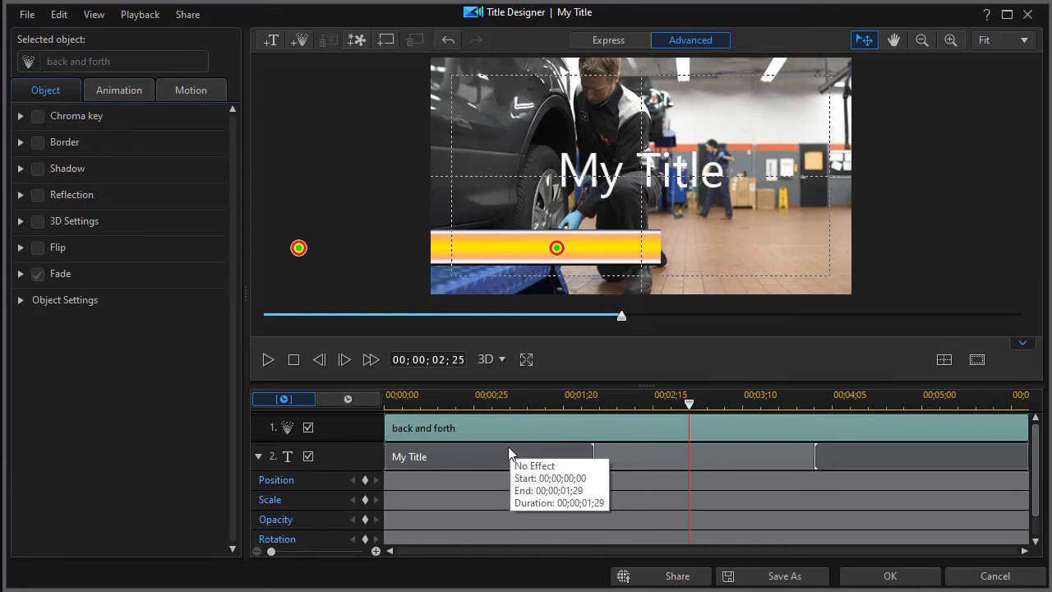
click(268, 360)
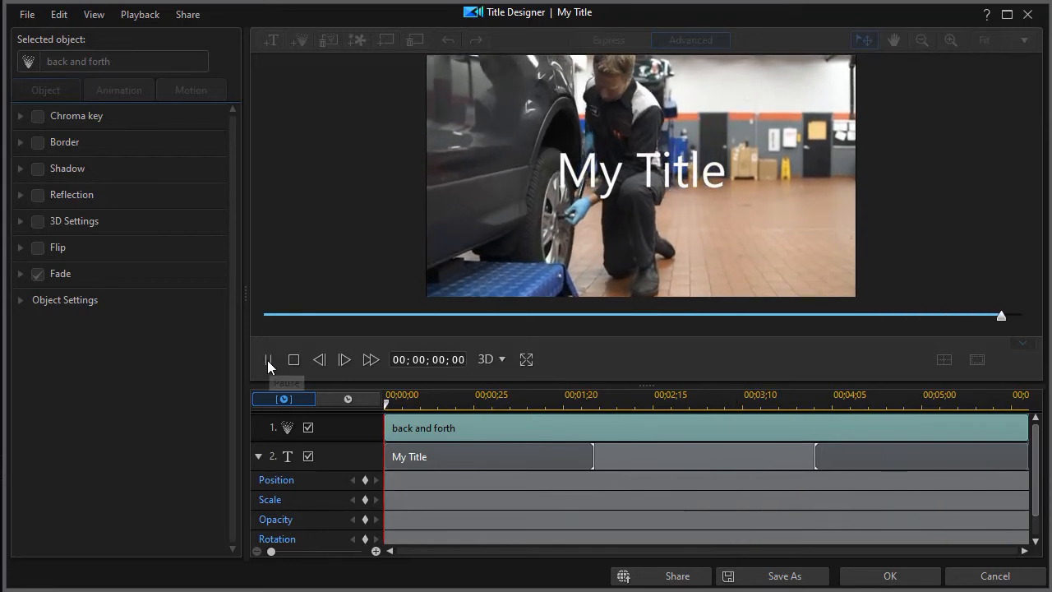
key(space)
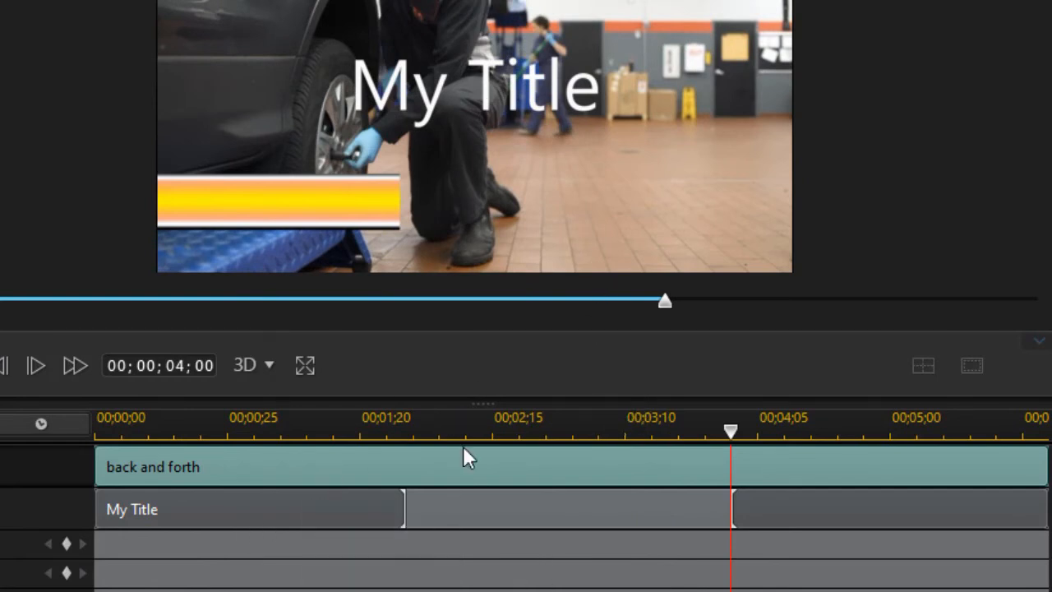
Step: Move the My Title text down onto the yellow bar and scale it down from its corner
click(460, 505)
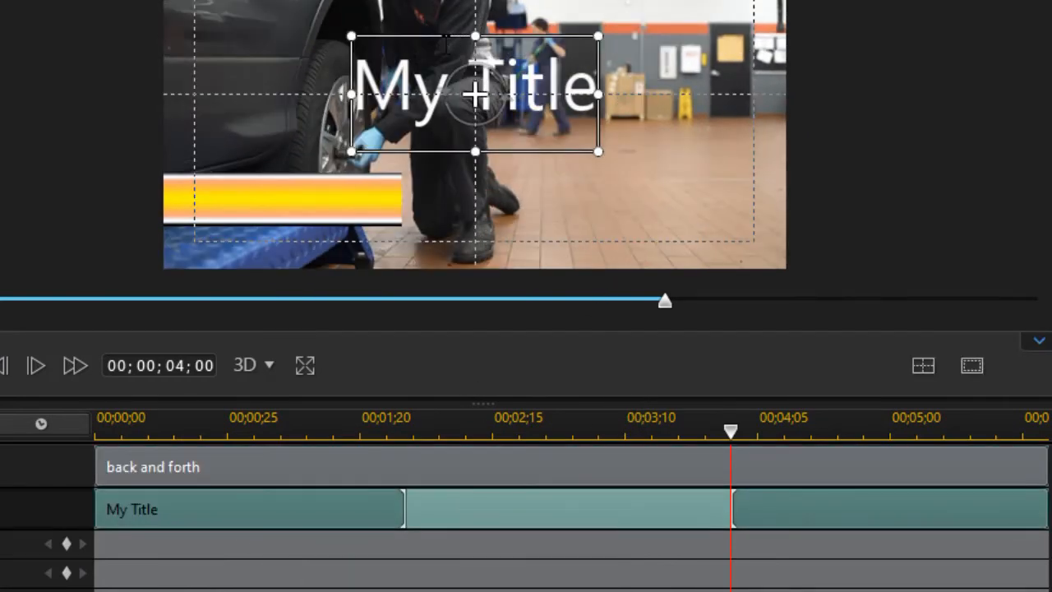
drag(444, 33, 313, 141)
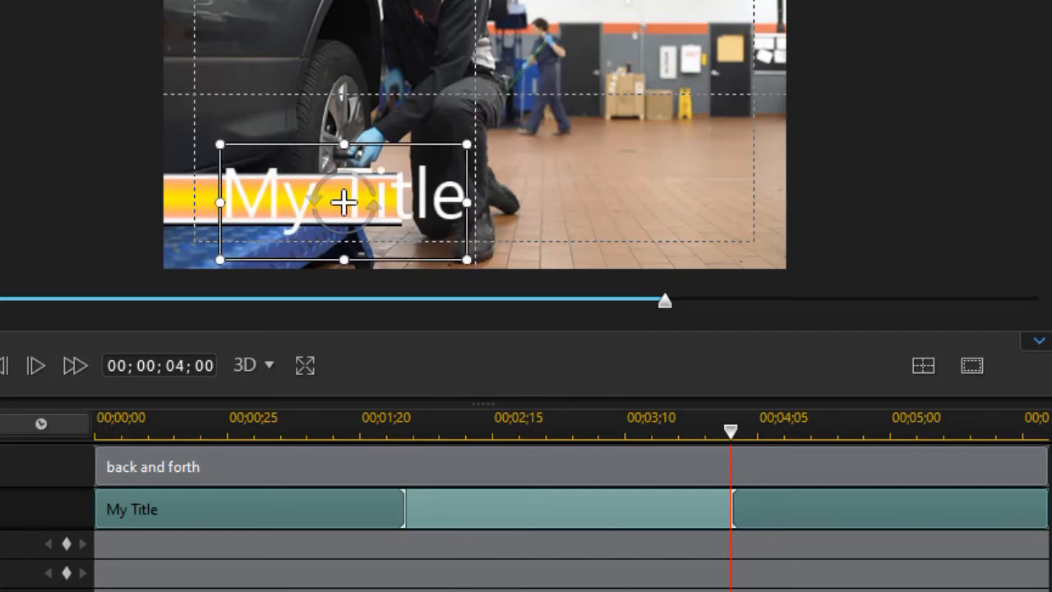
drag(467, 259, 333, 197)
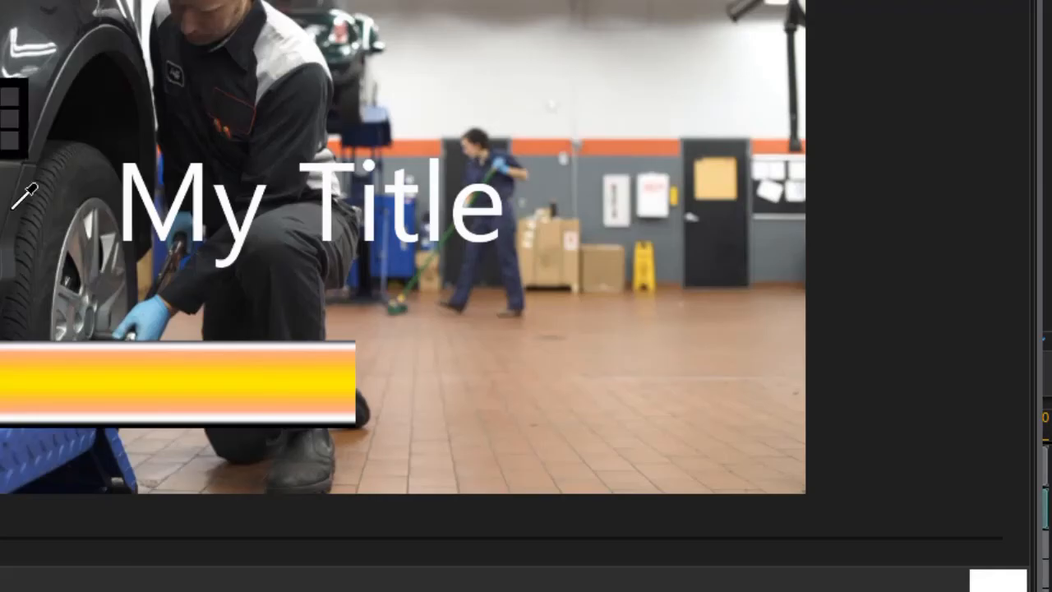
Step: Recolor the My Title text with orange sampled from the garage wall stripe and move it down onto the yellow bar
drag(24, 188, 550, 148)
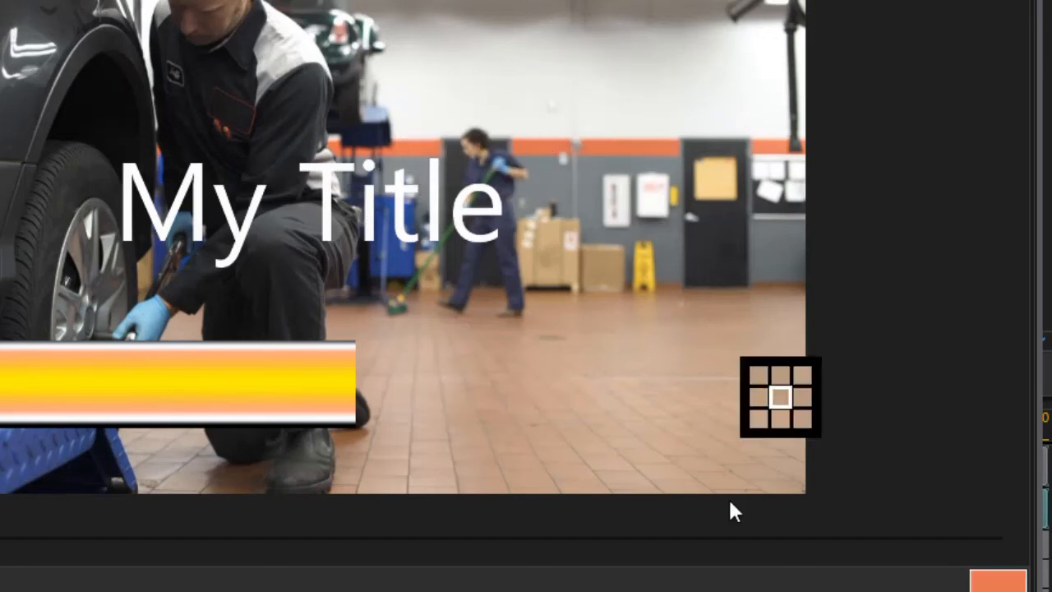
key(Return)
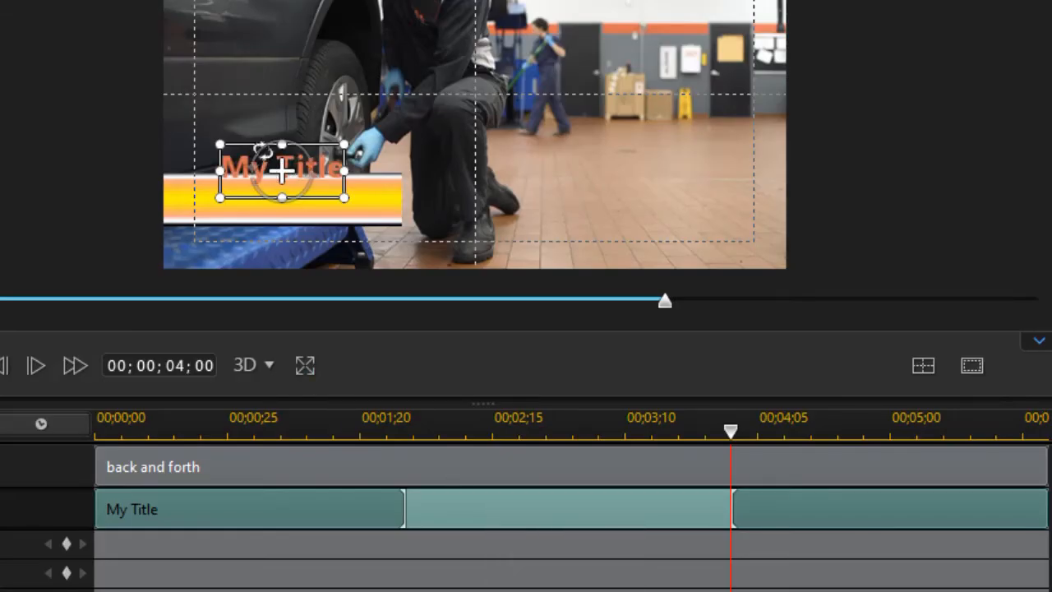
drag(256, 144, 256, 171)
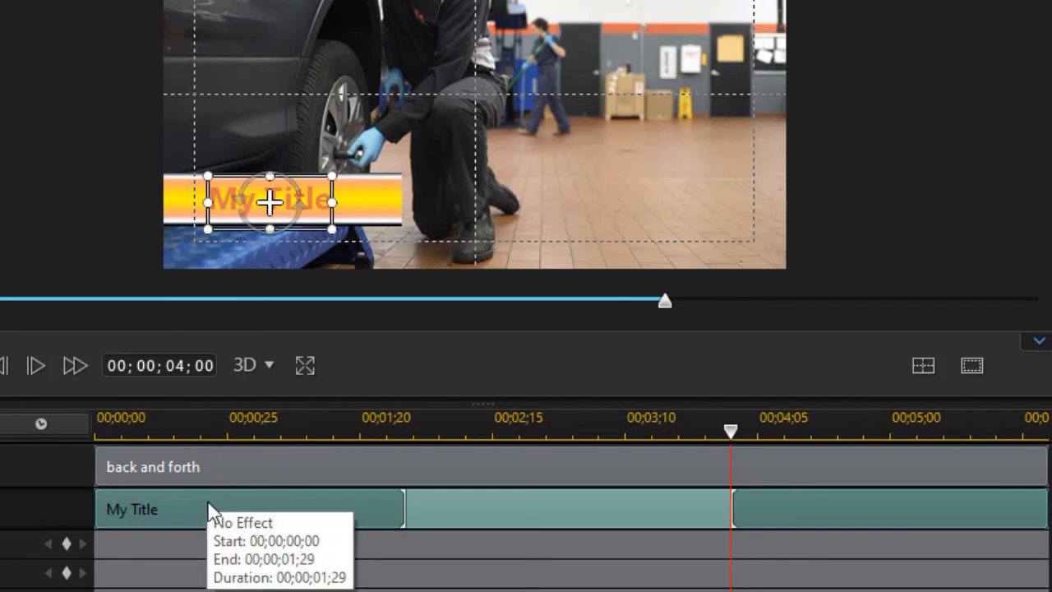
Step: Move the My Title text beyond the left edge of the video frame and set a Position keyframe for it at 00;00;00;00
drag(731, 446, 71, 498)
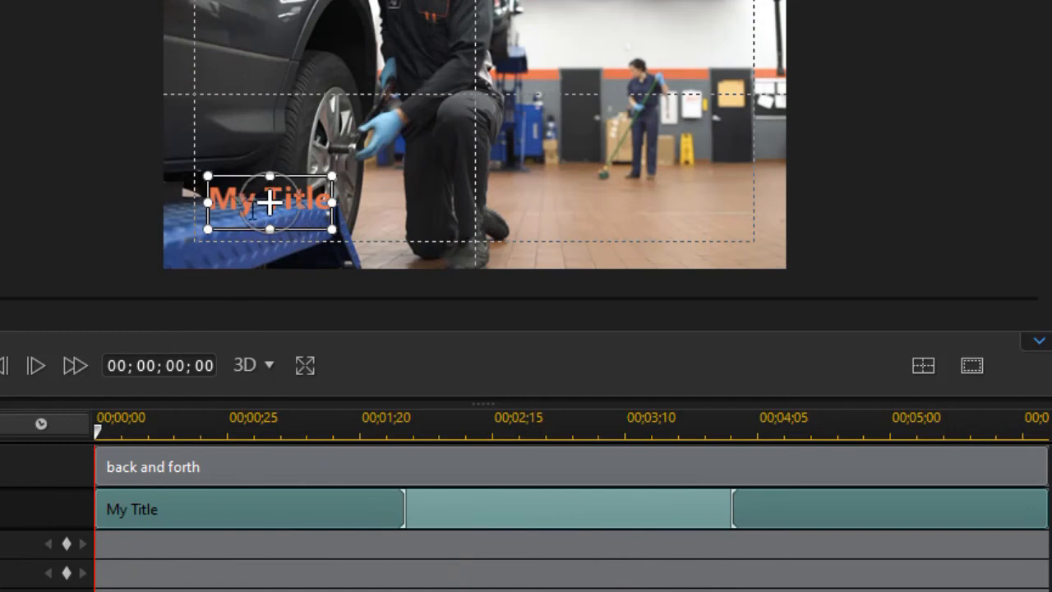
drag(240, 173, 31, 179)
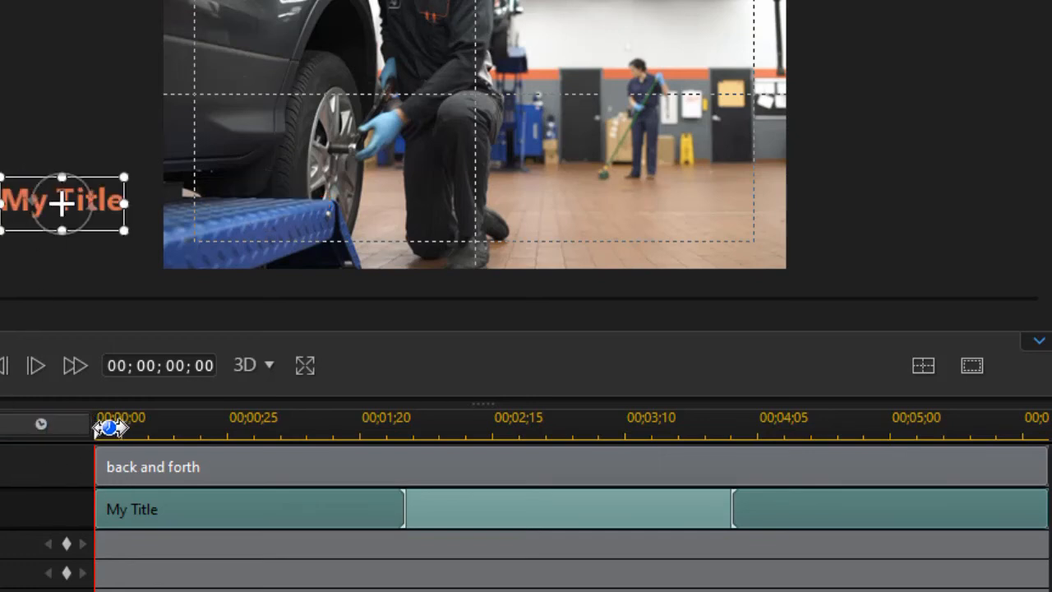
drag(101, 429, 566, 475)
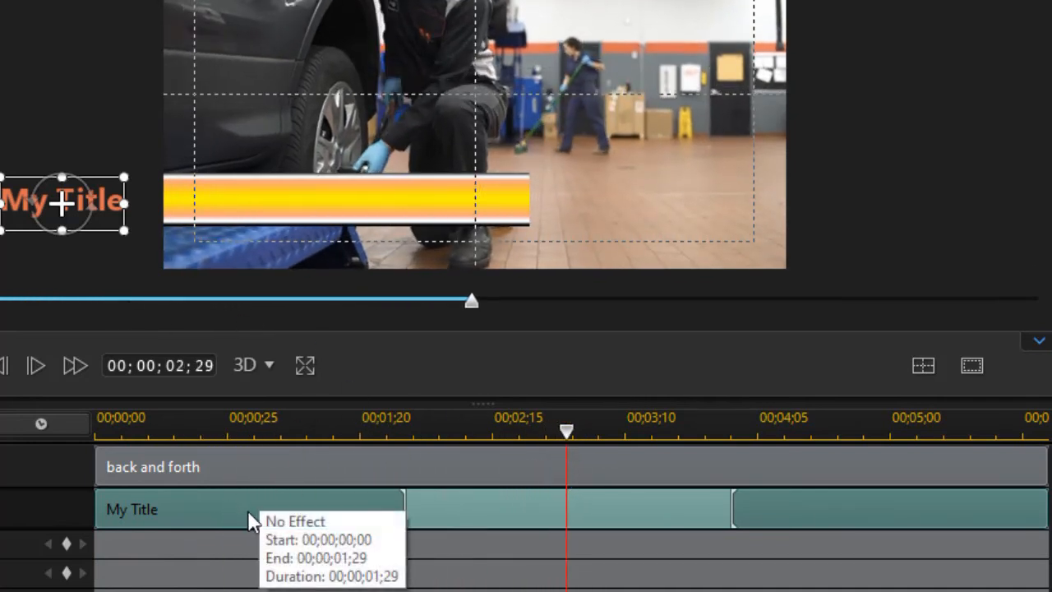
click(67, 543)
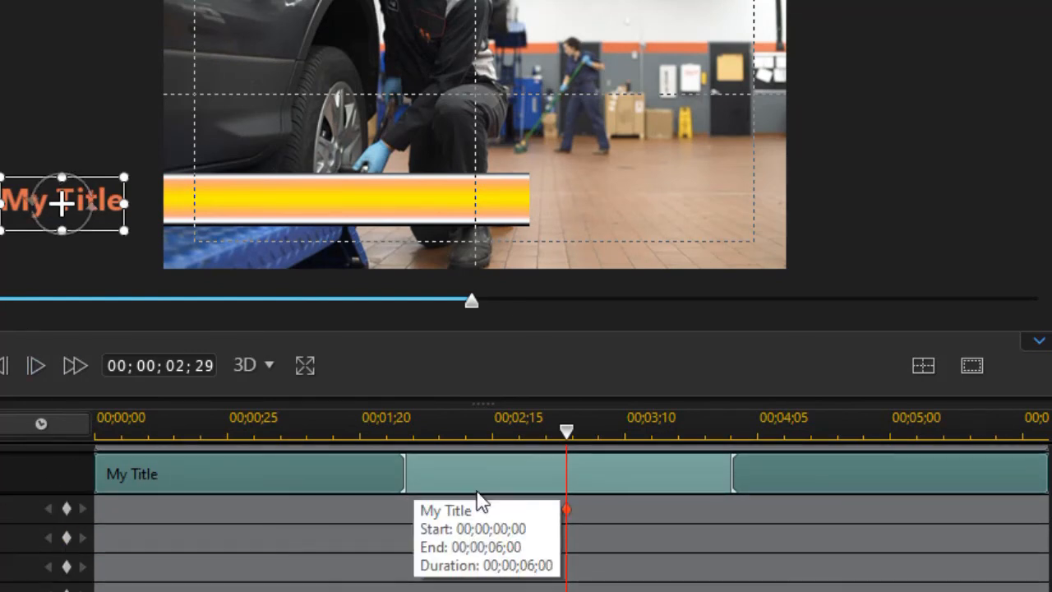
drag(566, 509, 69, 511)
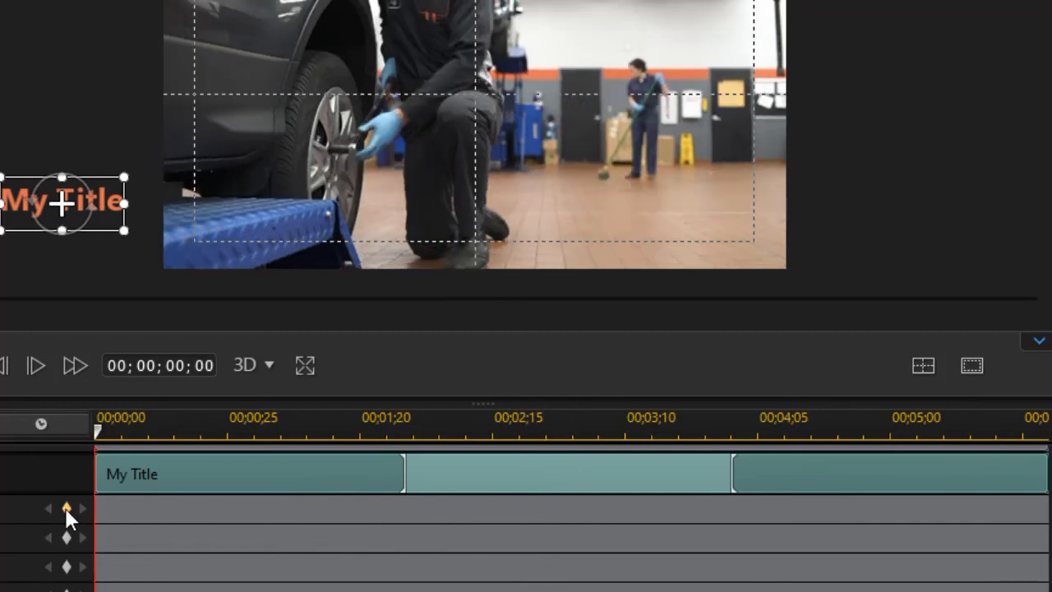
Step: Keyframe the My Title position onto the yellow bar at 00;00;03;04 and beyond the left edge of the frame at 00;00;06;00
drag(97, 432, 598, 495)
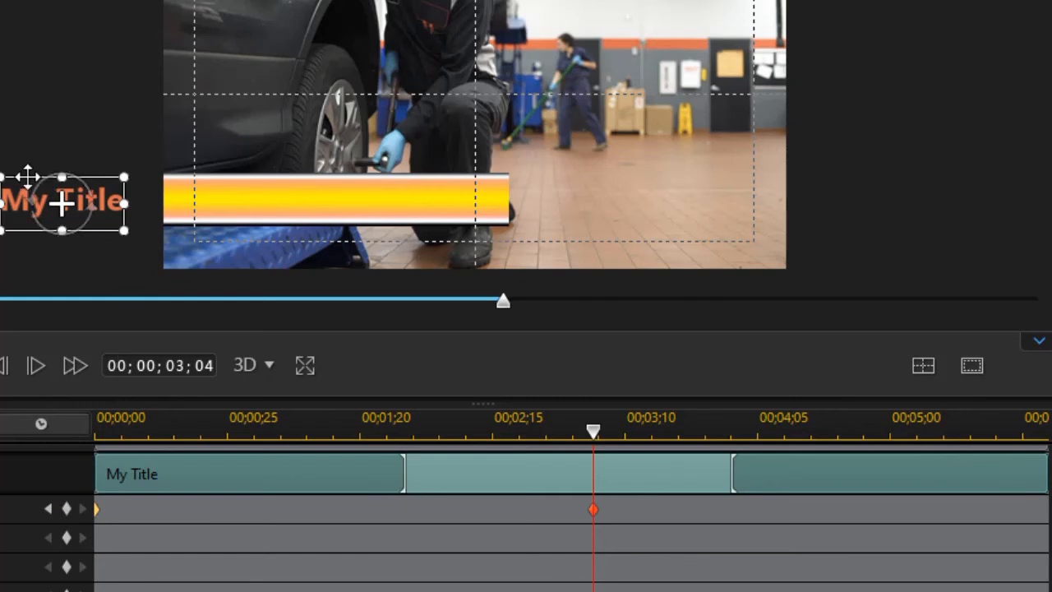
drag(29, 178, 342, 173)
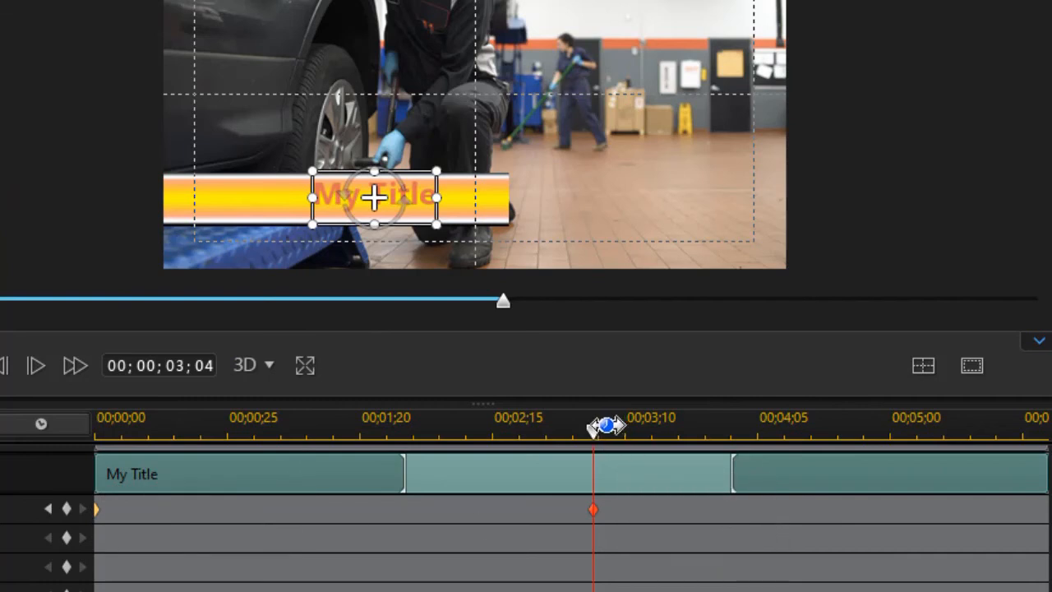
drag(605, 444, 1049, 448)
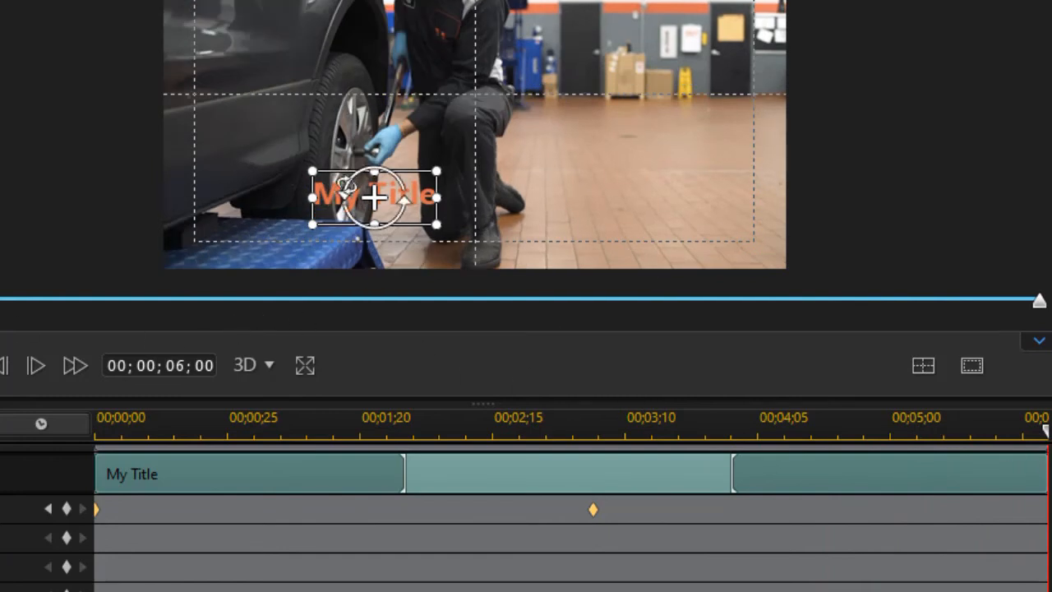
drag(333, 170, 9, 169)
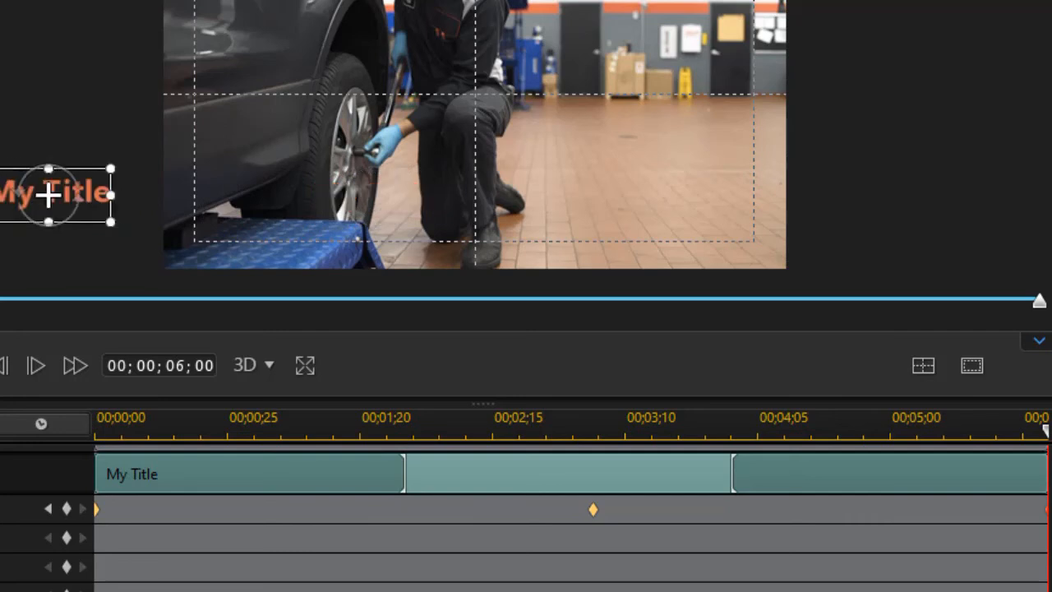
Step: Play the title animation from the start and scrub to 00;00;02;27 to check the text's timing against the bar
click(122, 401)
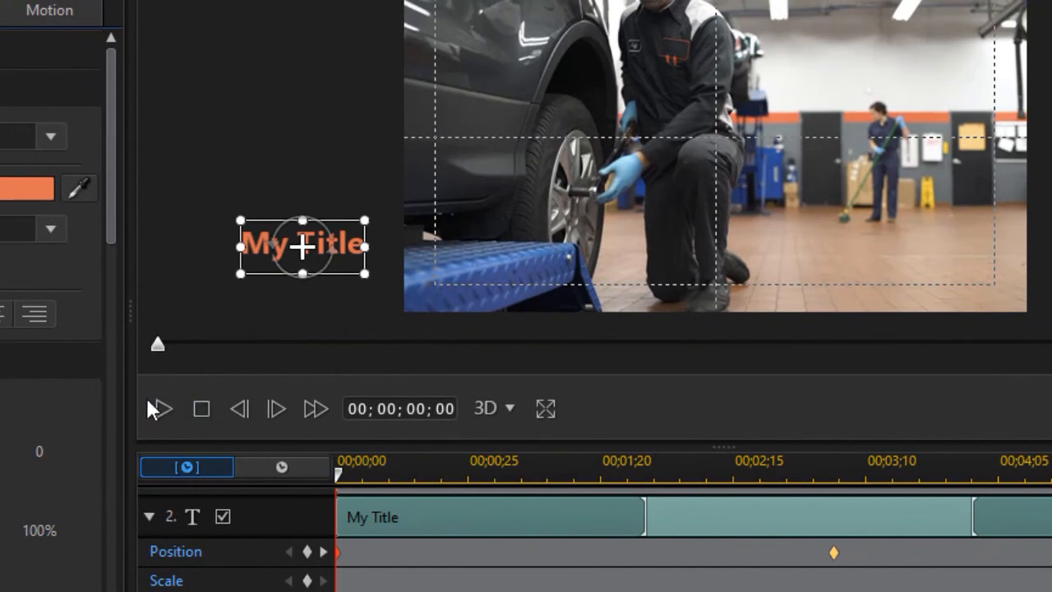
click(165, 408)
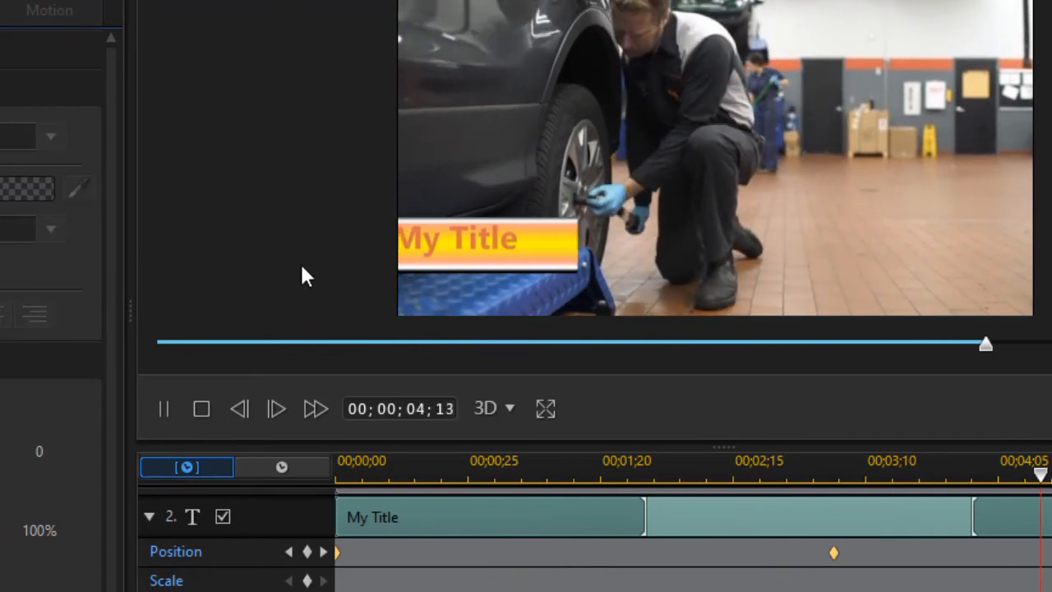
click(201, 408)
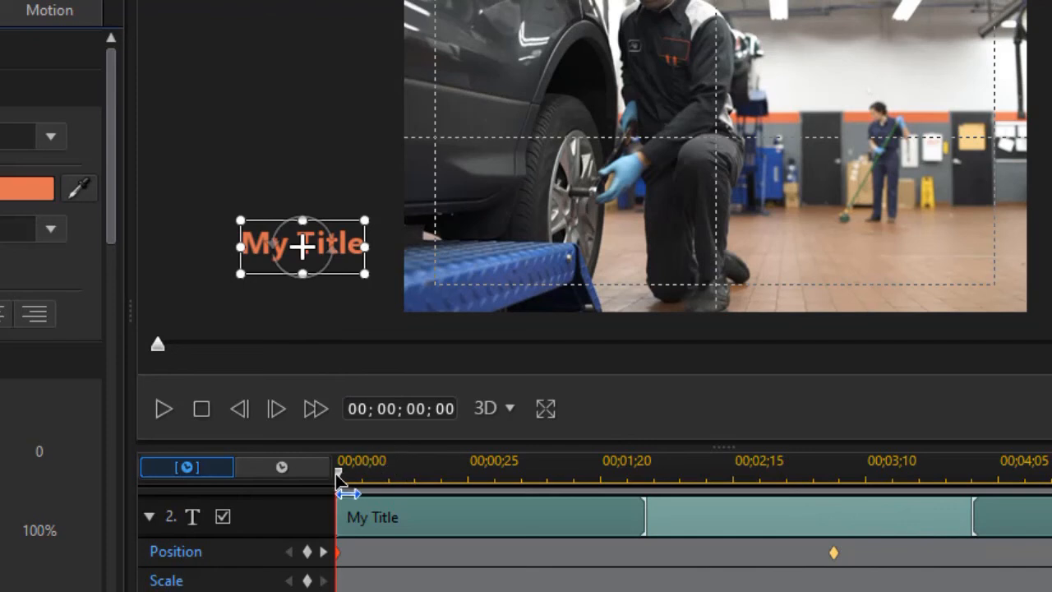
drag(339, 480, 805, 518)
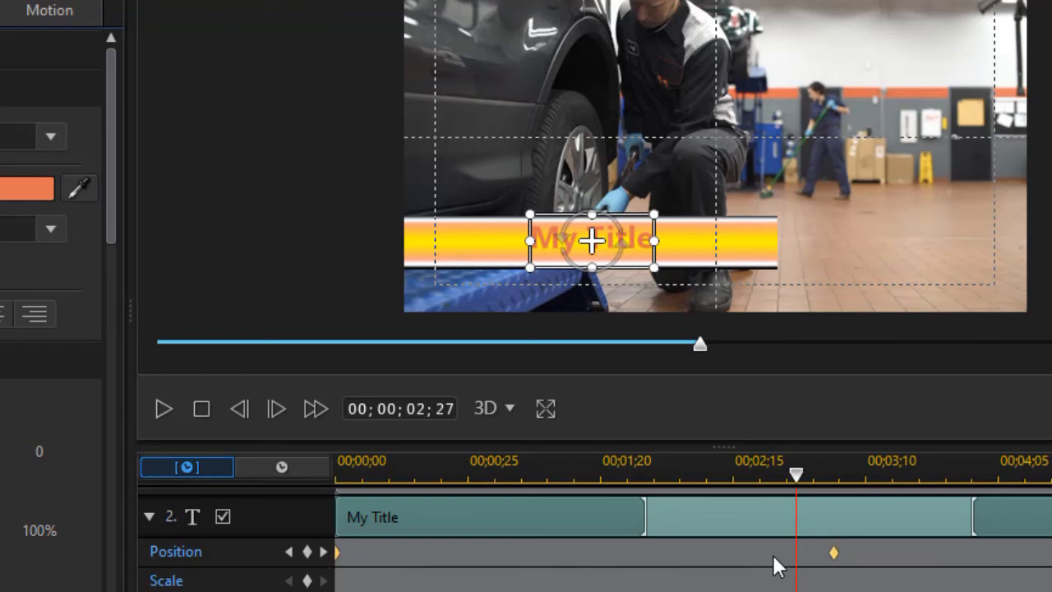
Step: Shift the first Position keyframe to 00;00;00;08 and the last one to 00;00;05;17, previewing the adjusted title motion
drag(336, 556, 386, 562)
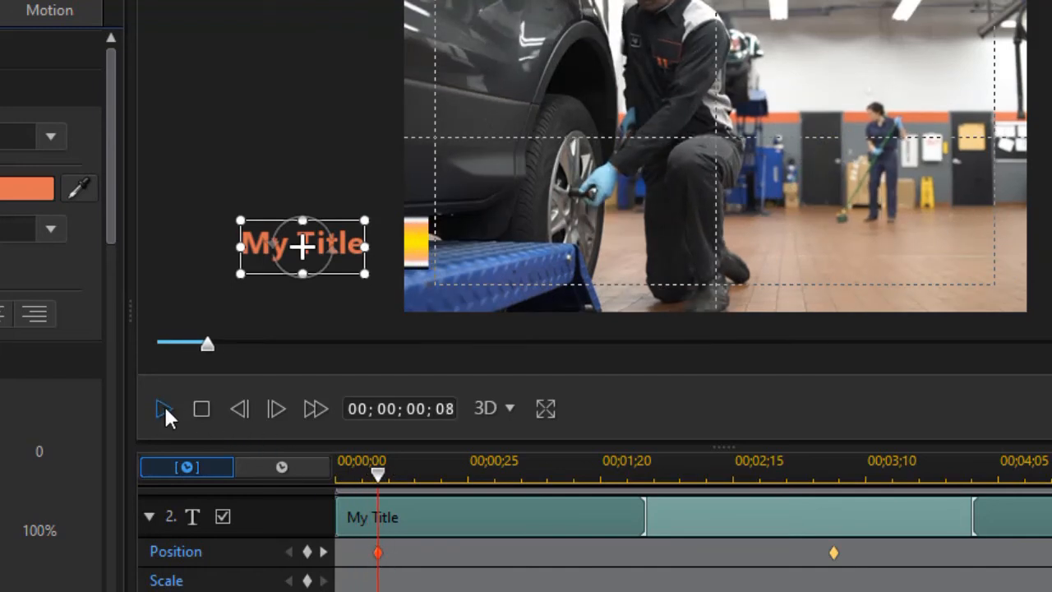
click(163, 406)
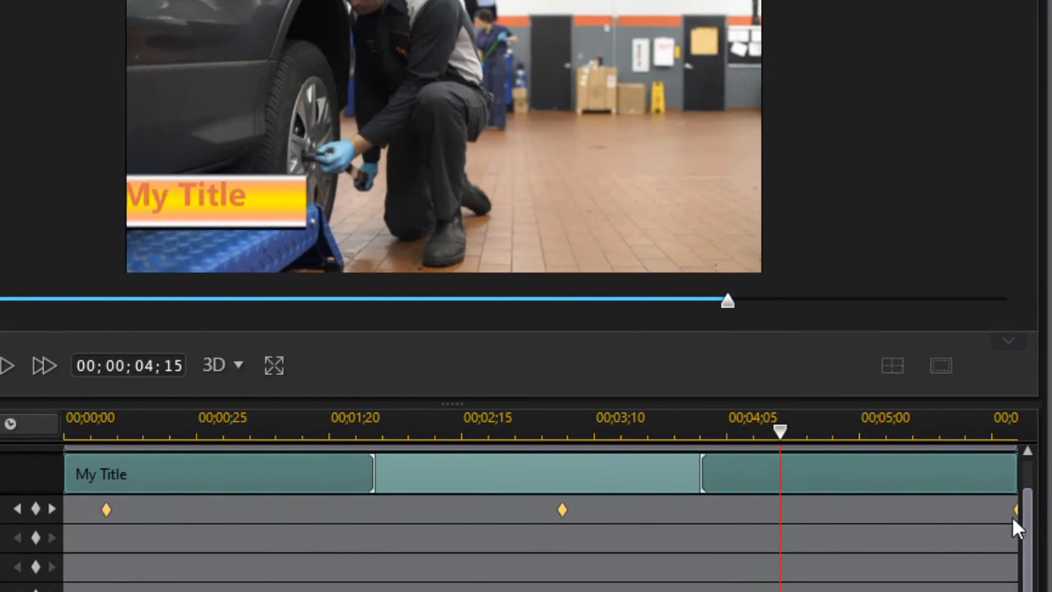
drag(1016, 511, 949, 510)
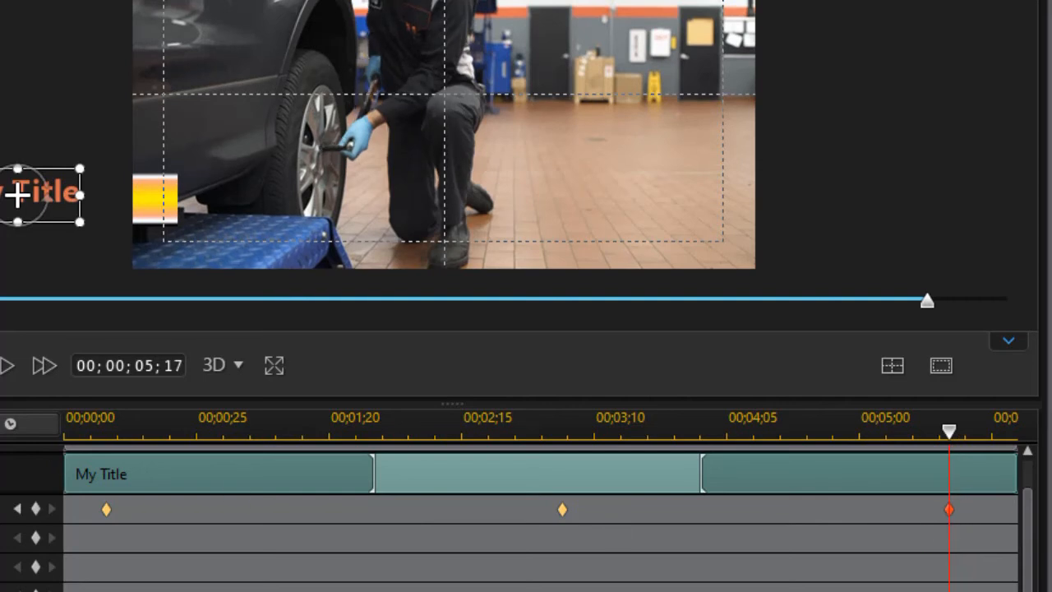
key(space)
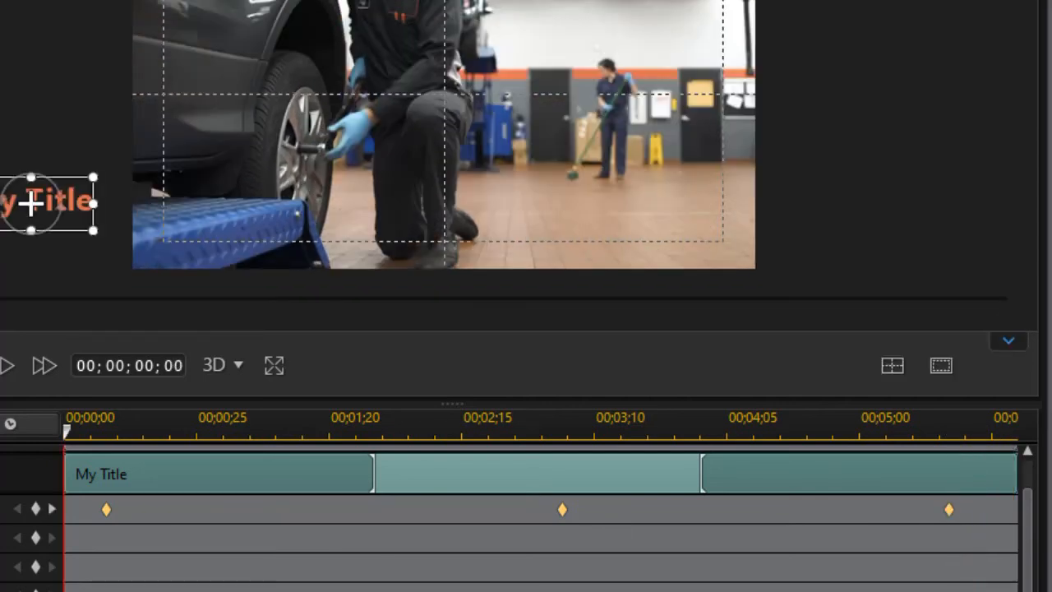
key(space)
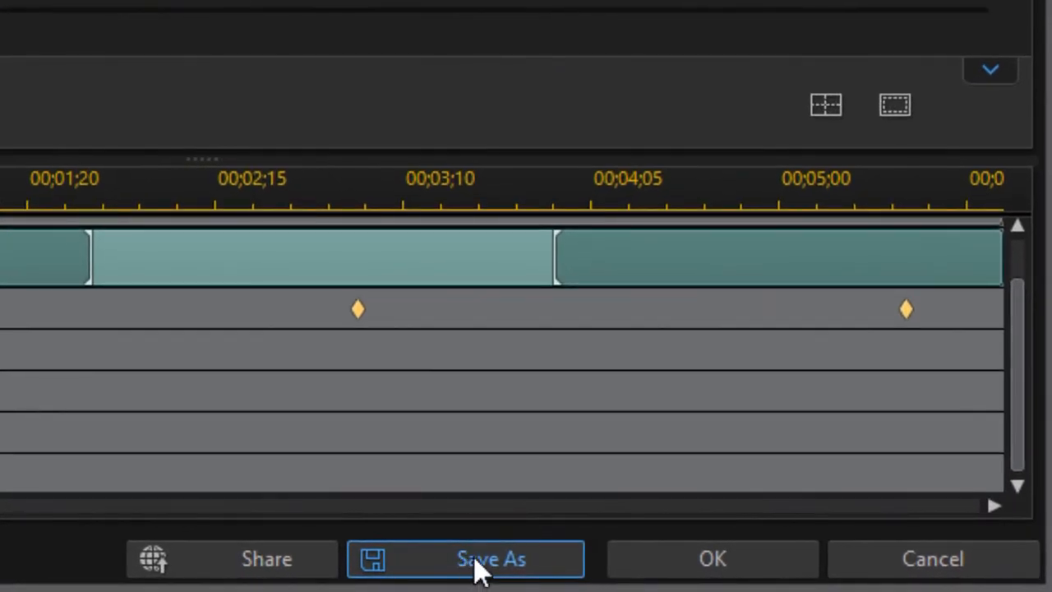
Step: Save the title as a custom template named "back and forth with title" and close the Title Designer without applying the changes
click(473, 557)
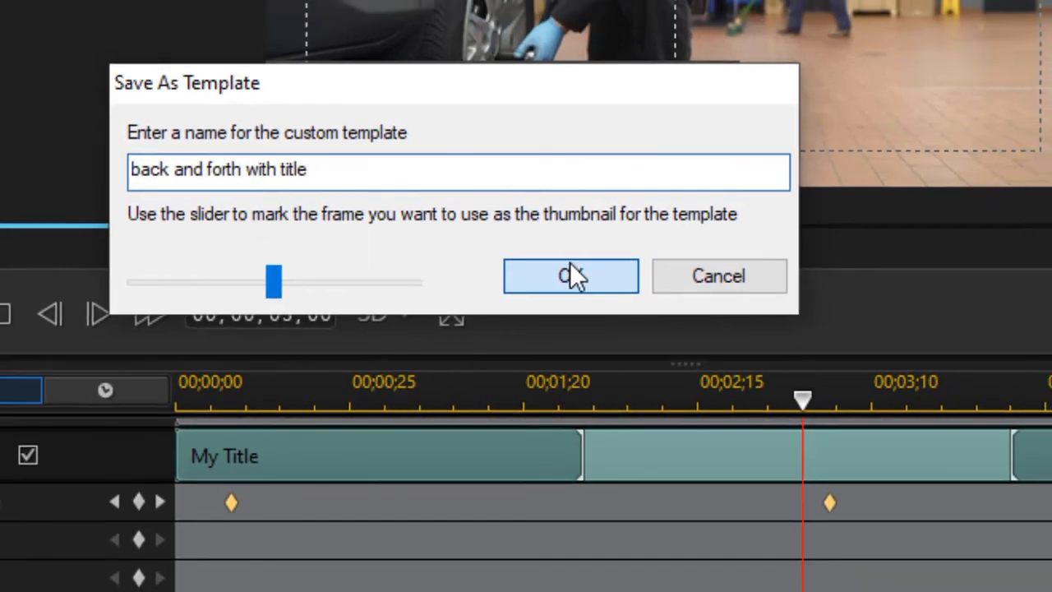
click(571, 268)
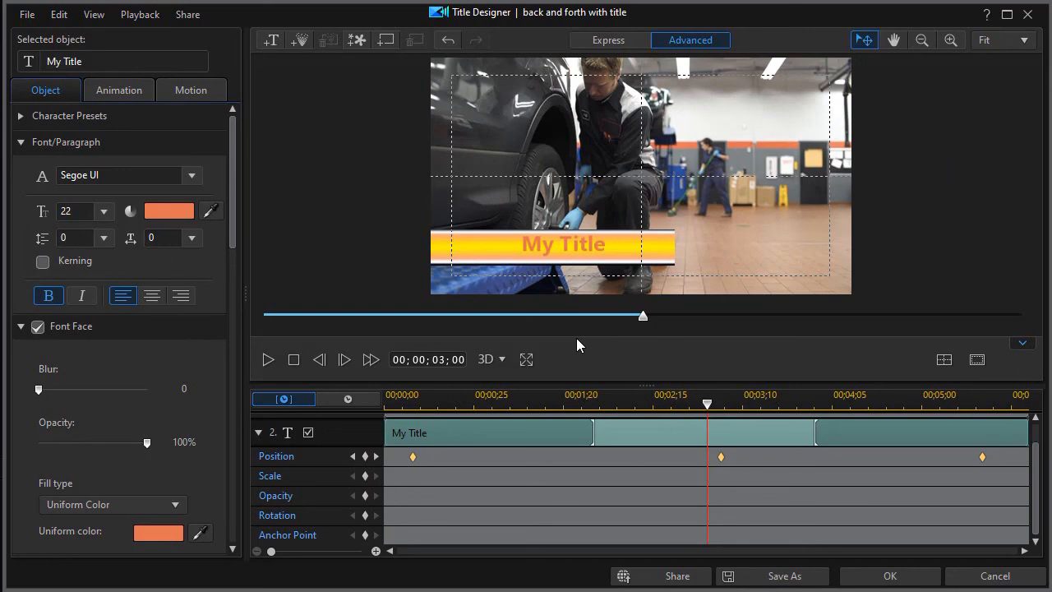
mouse_move(604, 277)
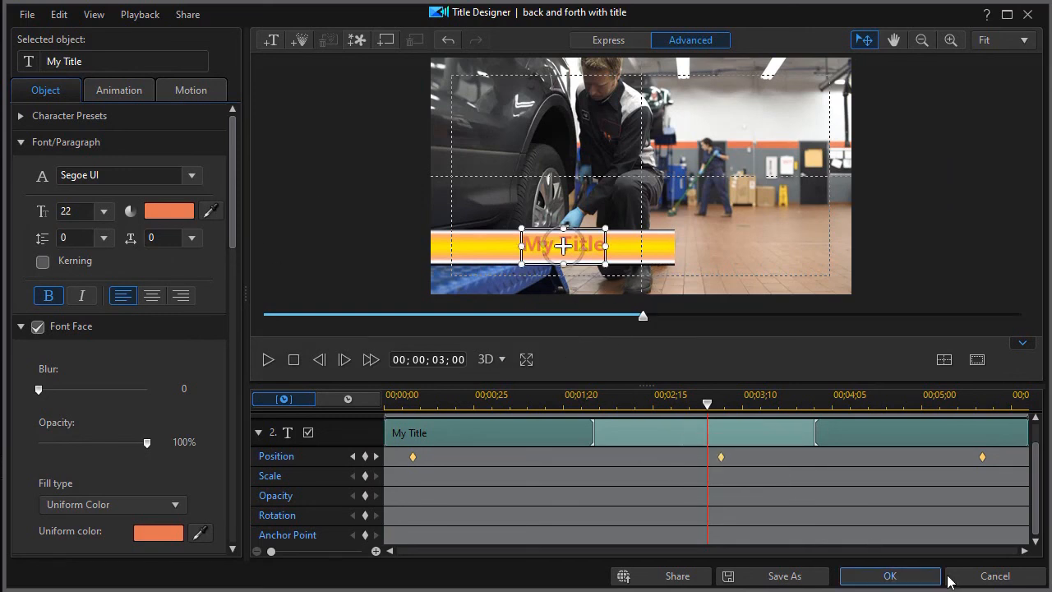
click(1016, 575)
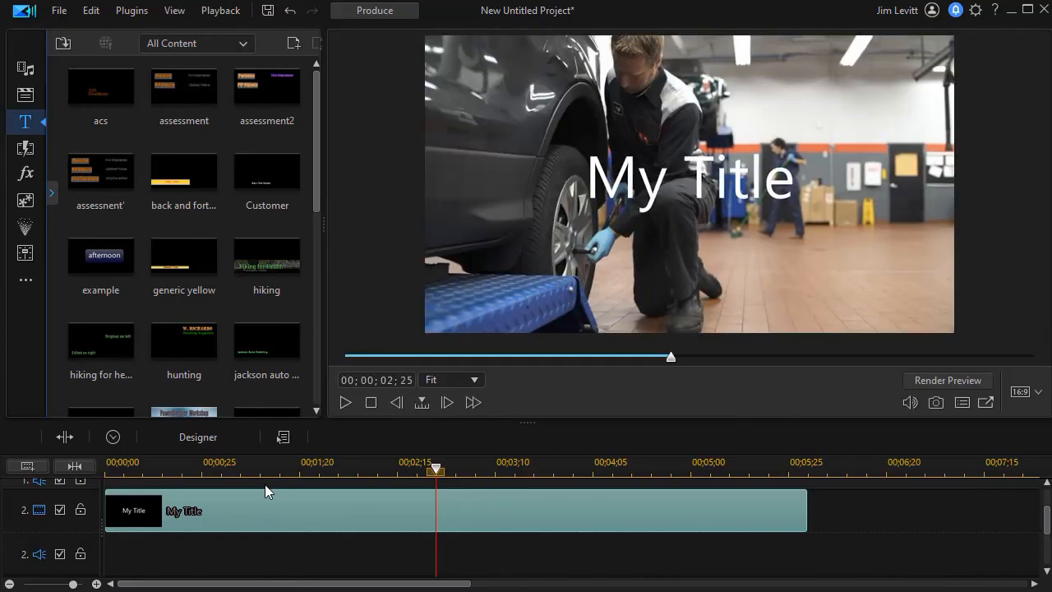
Step: Replace the My Title clip at the start of video track 2 with the "back and forth with title" template and play it
key(Delete)
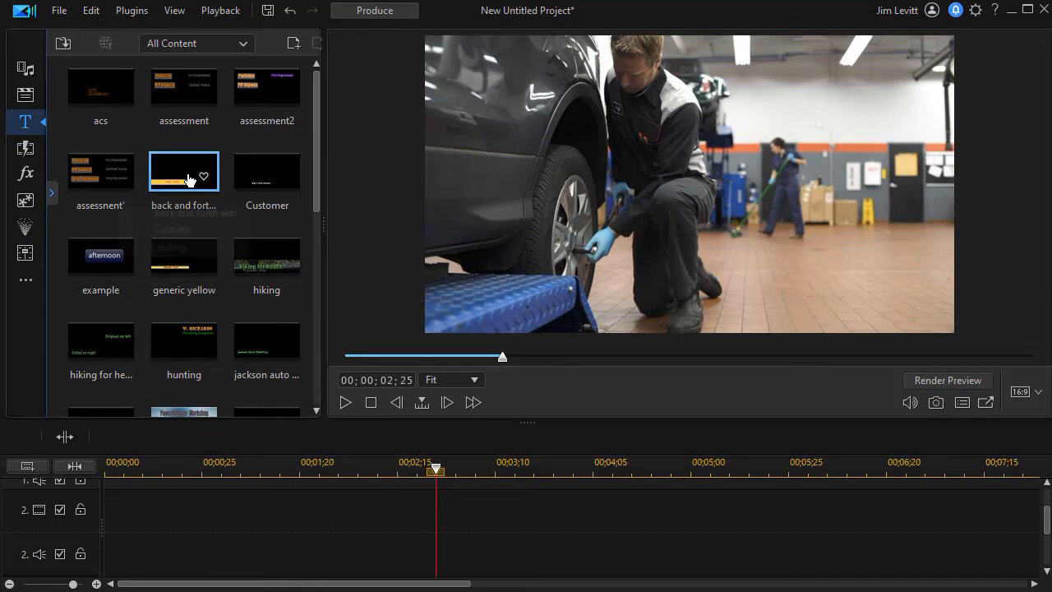
drag(167, 273, 90, 534)
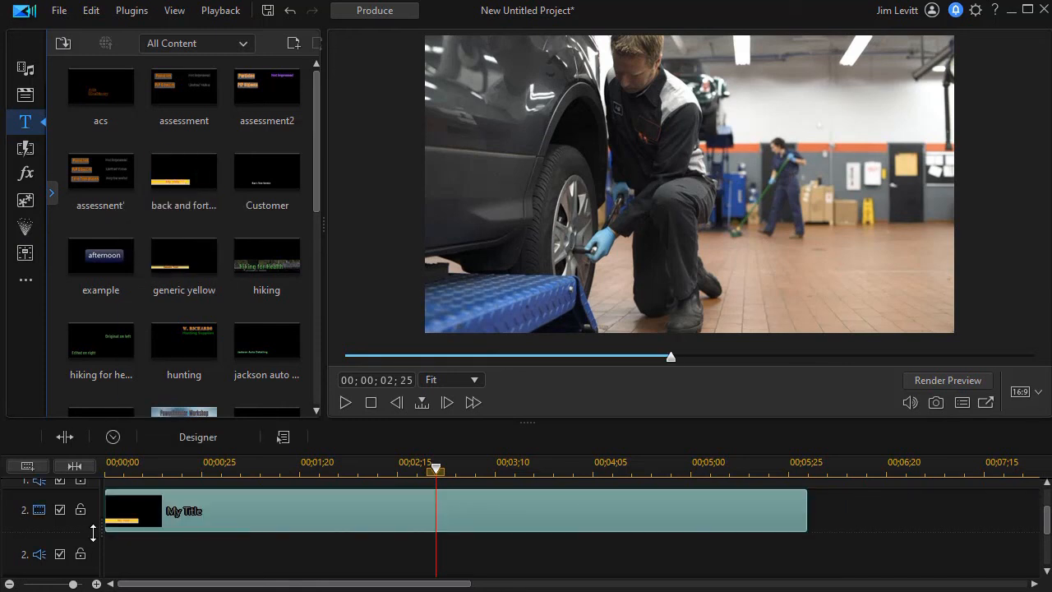
click(346, 402)
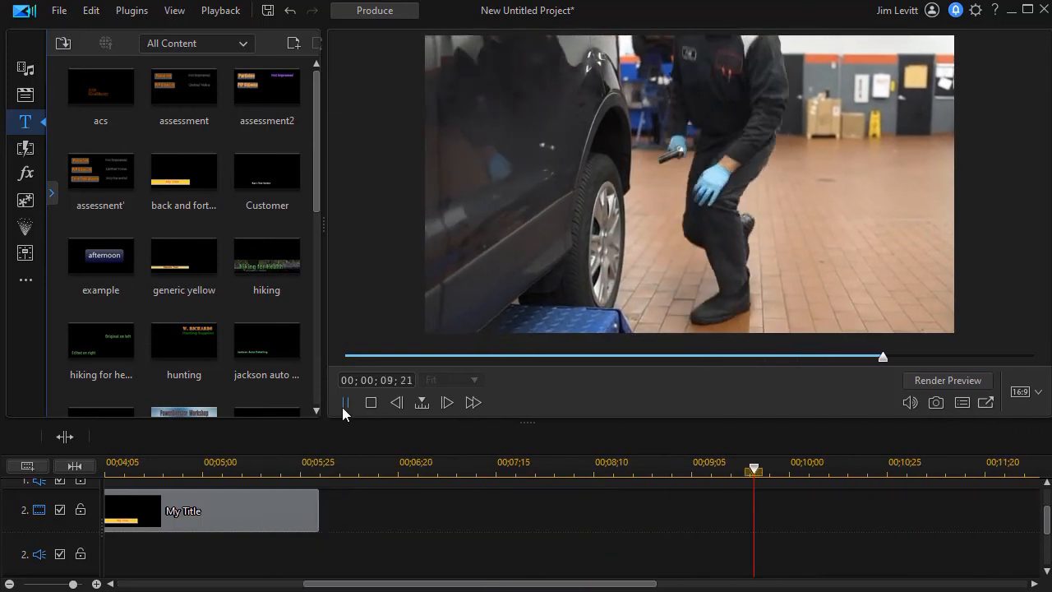
click(348, 405)
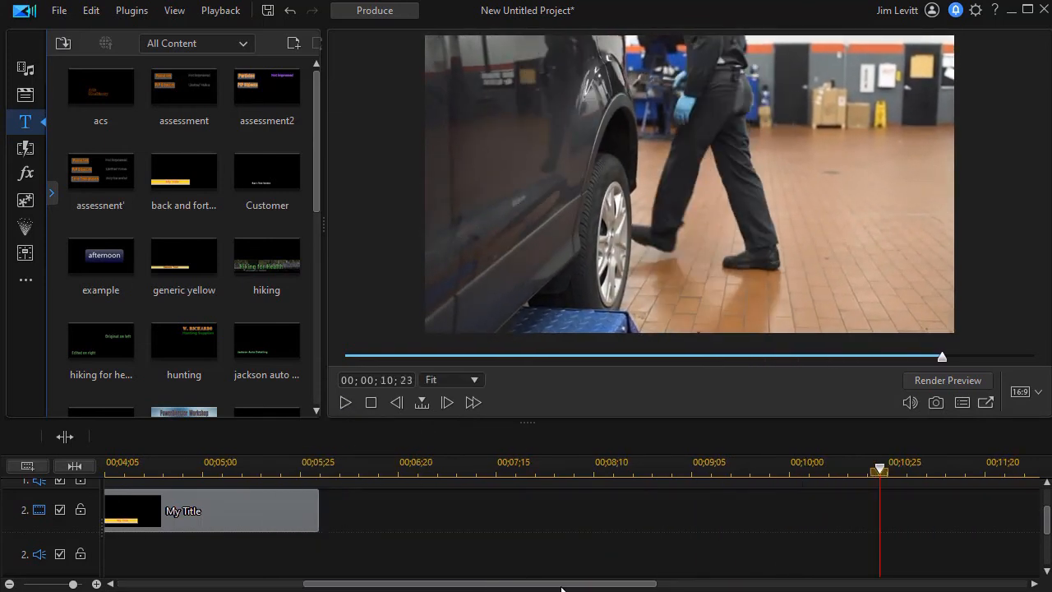
Step: Reopen the track 2 title in the Title Designer at 00;00;05;00 and center-align the My Title text
click(203, 465)
click(219, 509)
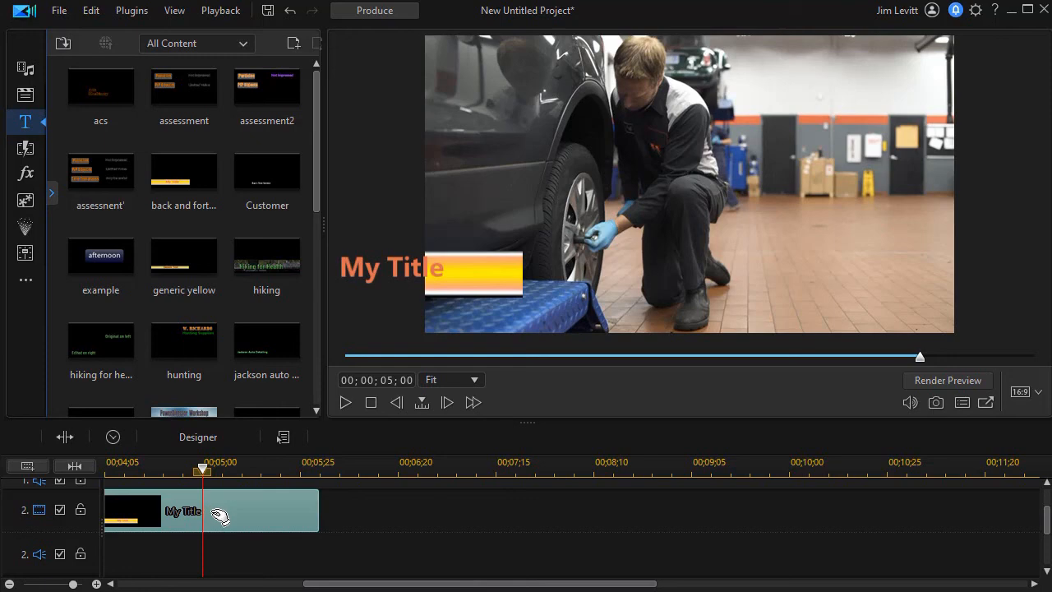
double_click(213, 511)
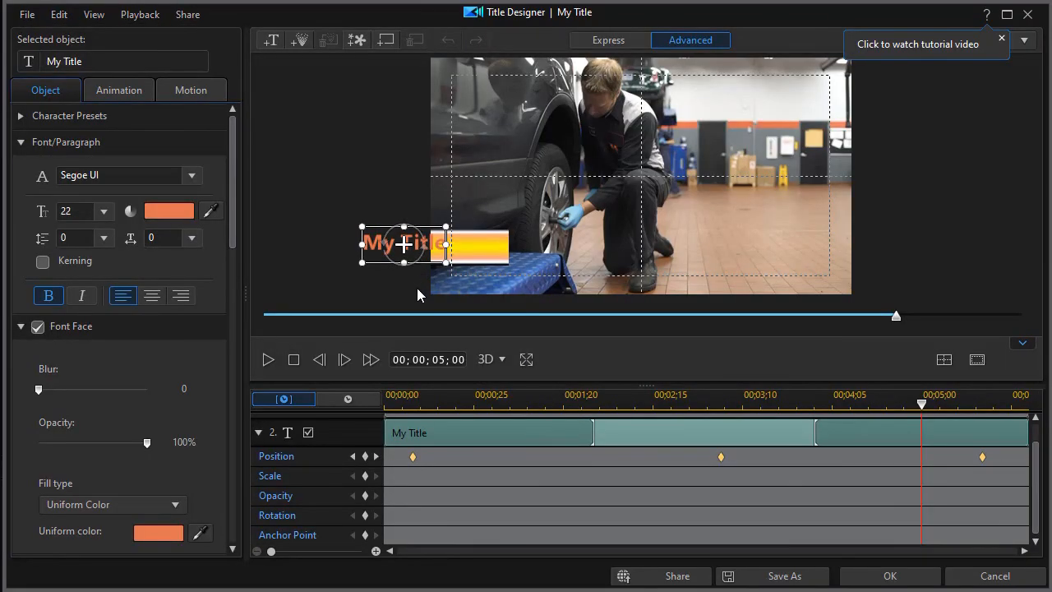
double_click(401, 241)
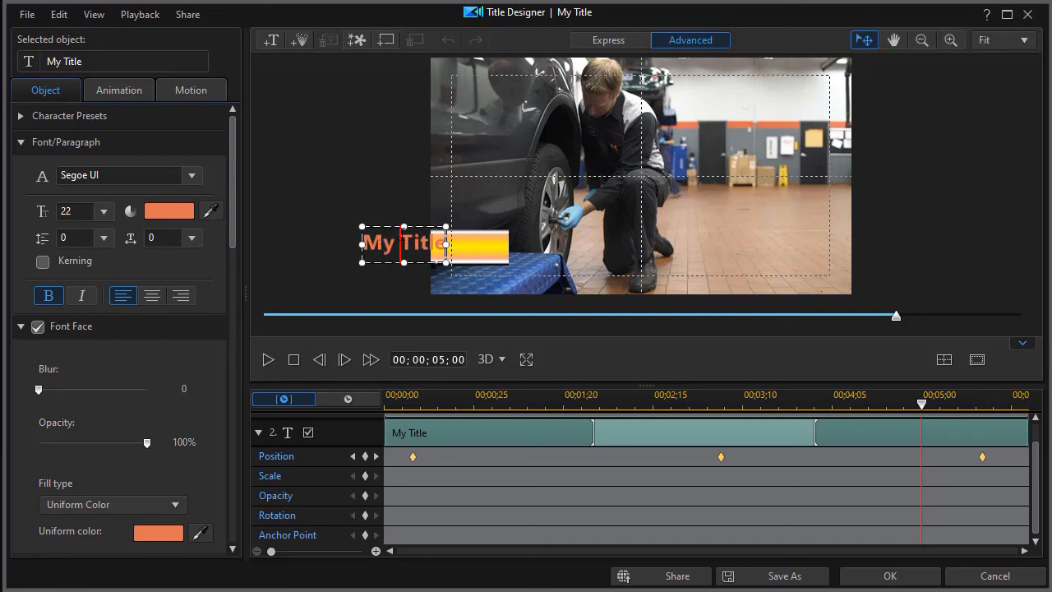
click(152, 297)
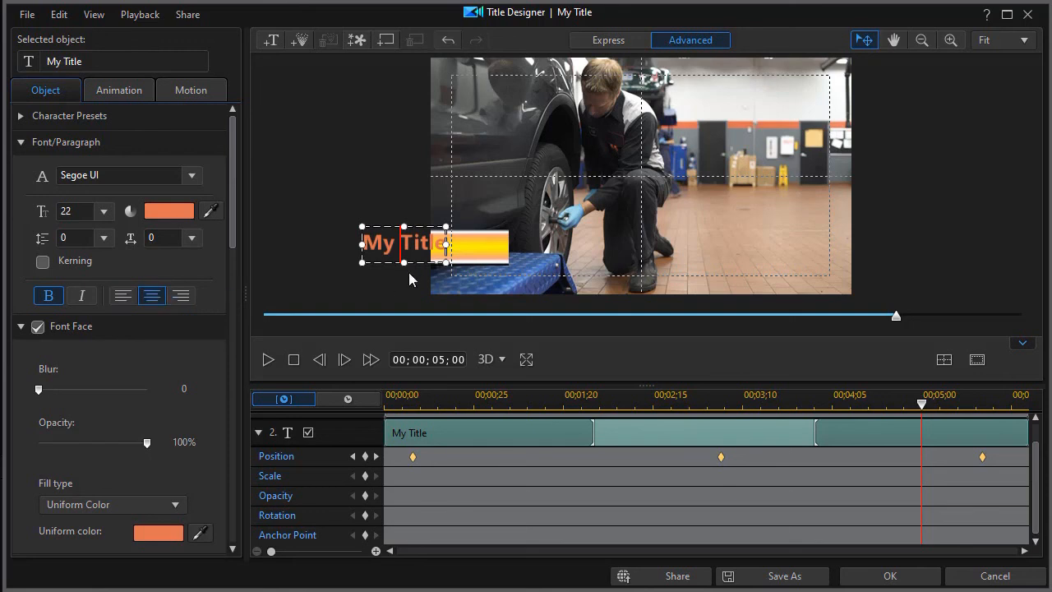